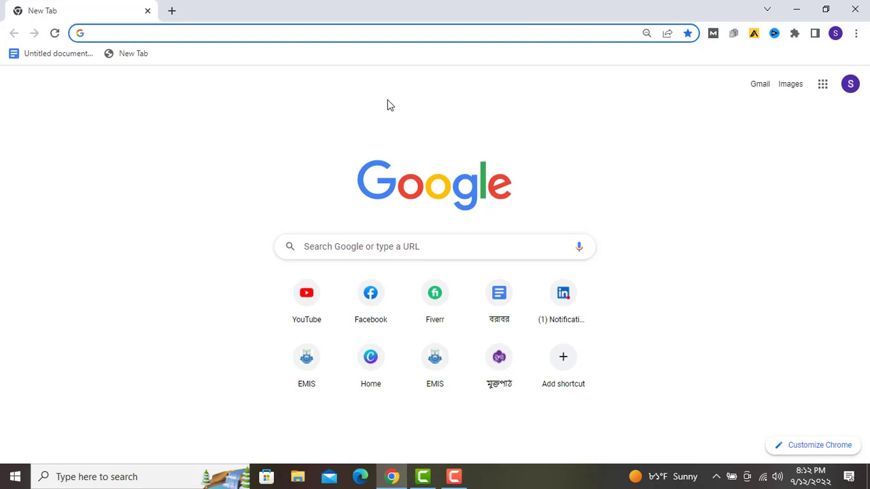
Step: Open YouTube and go to the channel's YouTube Studio dashboard
{"action": "left_click", "coordinate": [313, 317]}
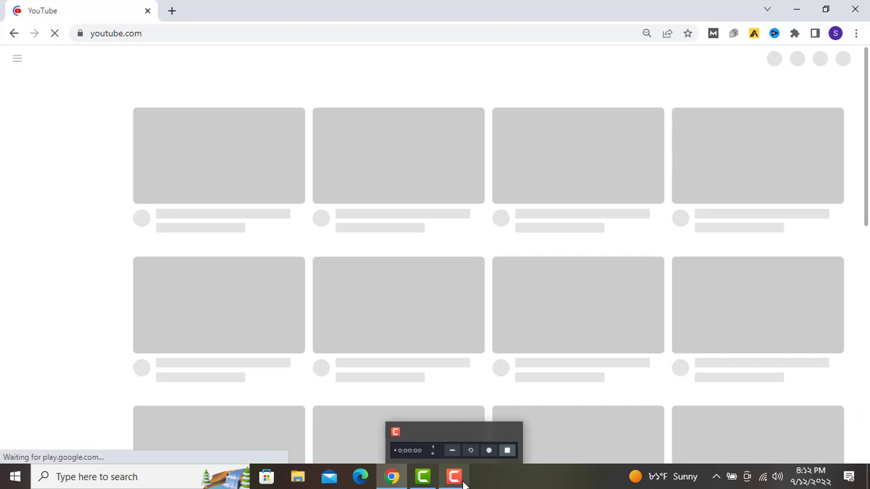
{"action": "left_click", "coordinate": [462, 477]}
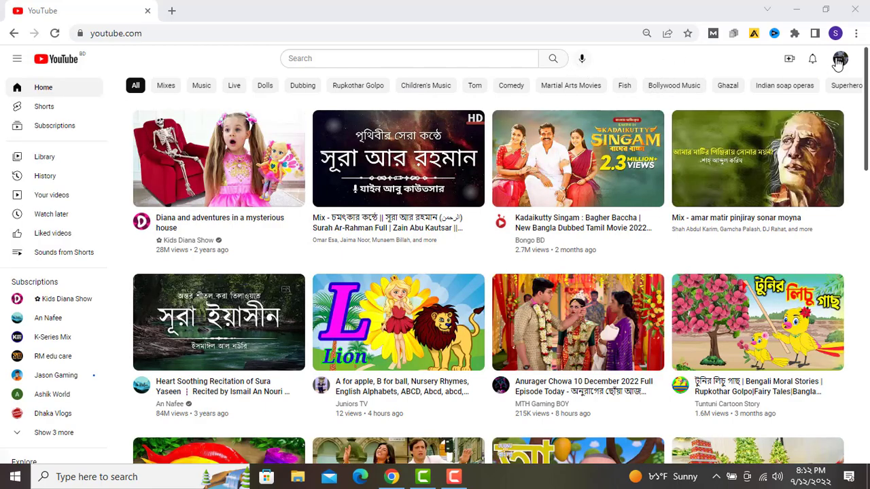
{"action": "left_click", "coordinate": [841, 61]}
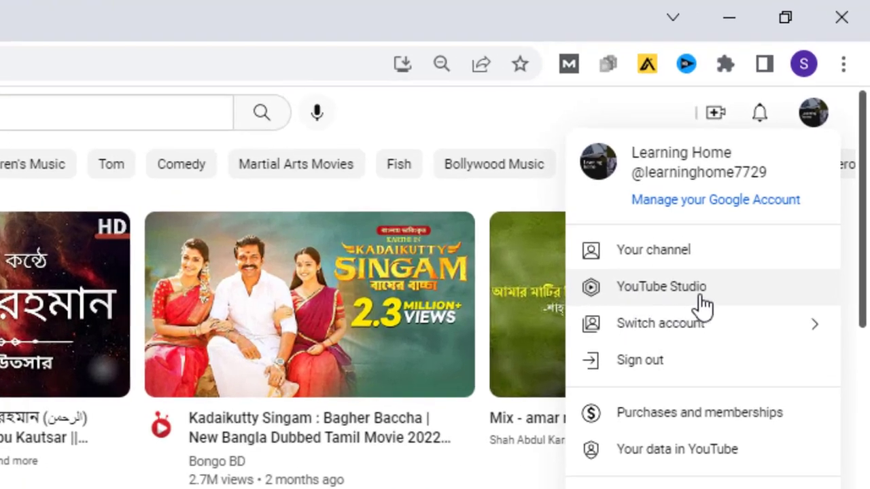
{"action": "left_click", "coordinate": [692, 288]}
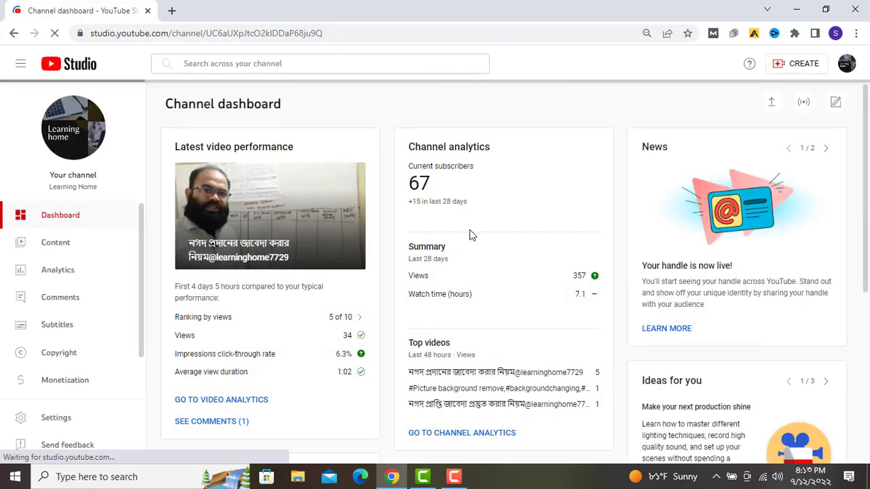
Step: Start a new video upload from the channel dashboard and bring up the file chooser
{"action": "scroll", "coordinate": [313, 266], "scroll_direction": "down", "scroll_amount": 3}
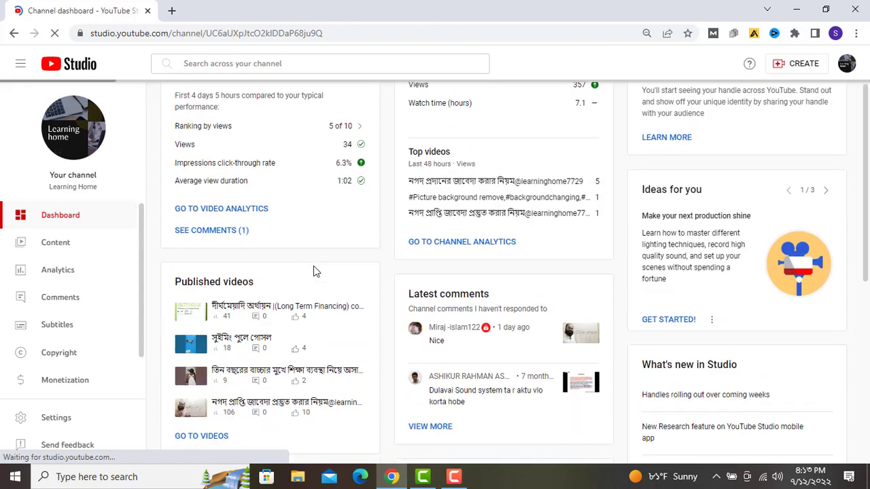
{"action": "scroll", "coordinate": [315, 269], "scroll_direction": "up", "scroll_amount": 3}
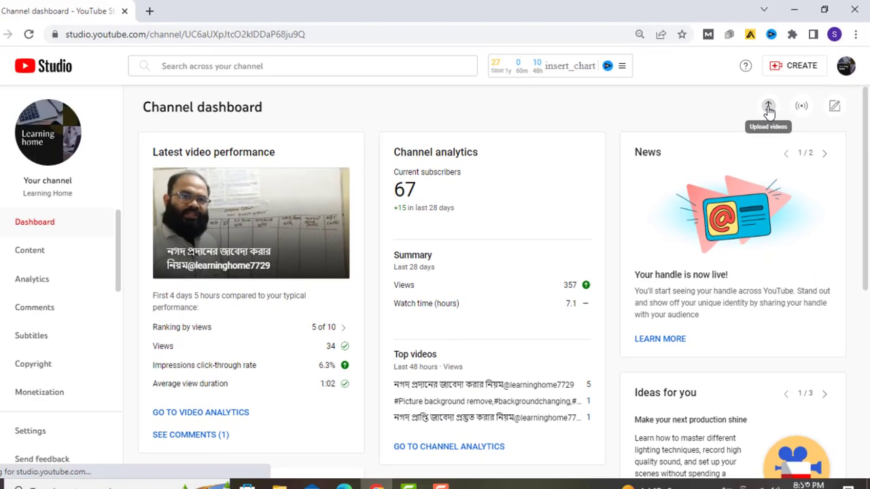
{"action": "left_click", "coordinate": [615, 268]}
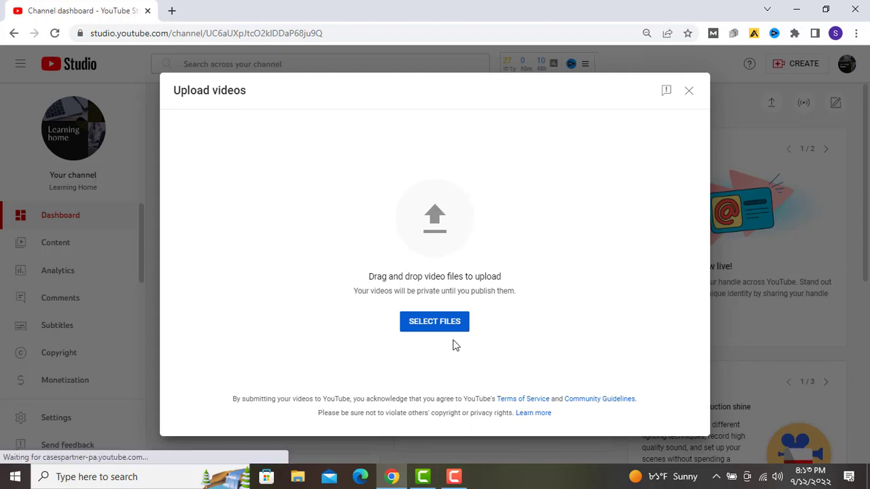
{"action": "left_click", "coordinate": [438, 326]}
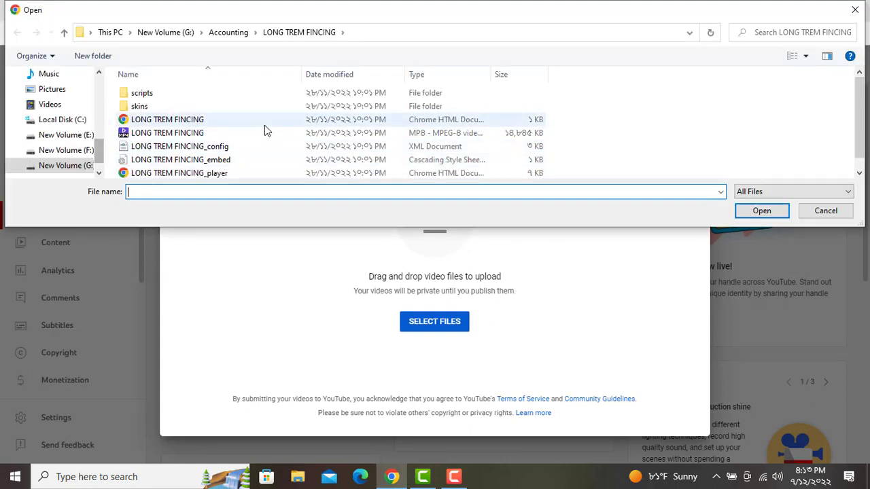
Step: Upload the video "How to setup nebulizer machine" from the Accounting > LEBUNIZER VEDIO folder on New Volume (G:)
{"action": "scroll", "coordinate": [258, 132], "scroll_direction": "down", "scroll_amount": 1}
{"action": "scroll", "coordinate": [202, 145], "scroll_direction": "up", "scroll_amount": 1}
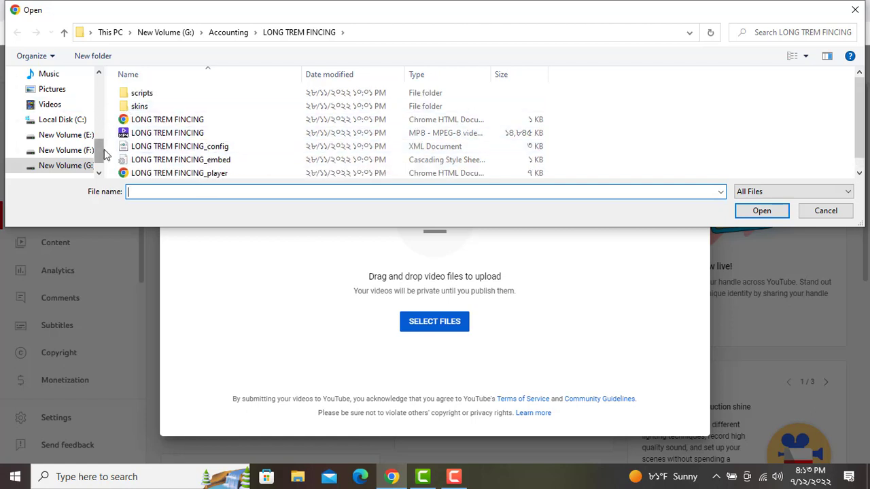
{"action": "scroll", "coordinate": [99, 147], "scroll_direction": "down", "scroll_amount": 1}
{"action": "left_click", "coordinate": [70, 139]}
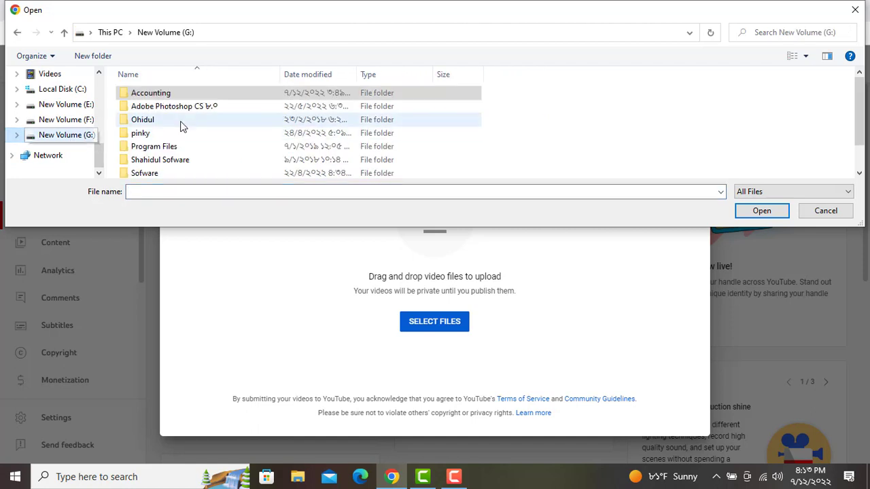
{"action": "left_click", "coordinate": [165, 95]}
{"action": "double_click", "coordinate": [165, 95]}
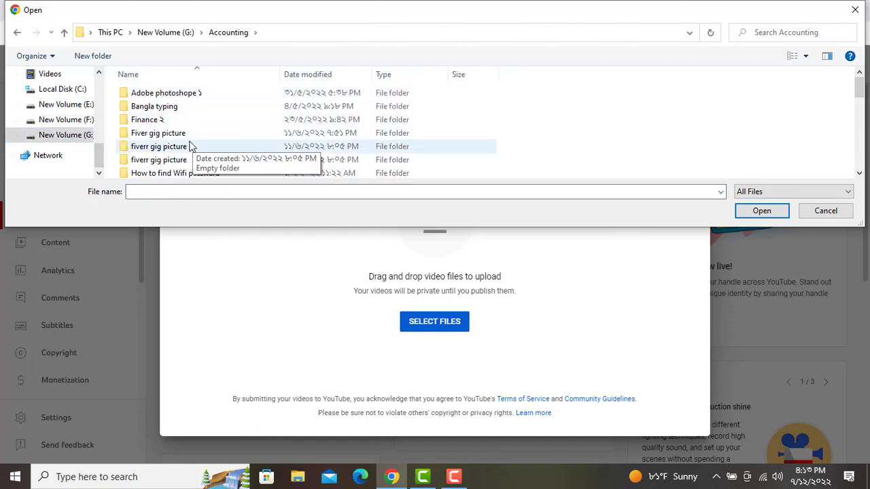
{"action": "scroll", "coordinate": [190, 143], "scroll_direction": "down", "scroll_amount": 1}
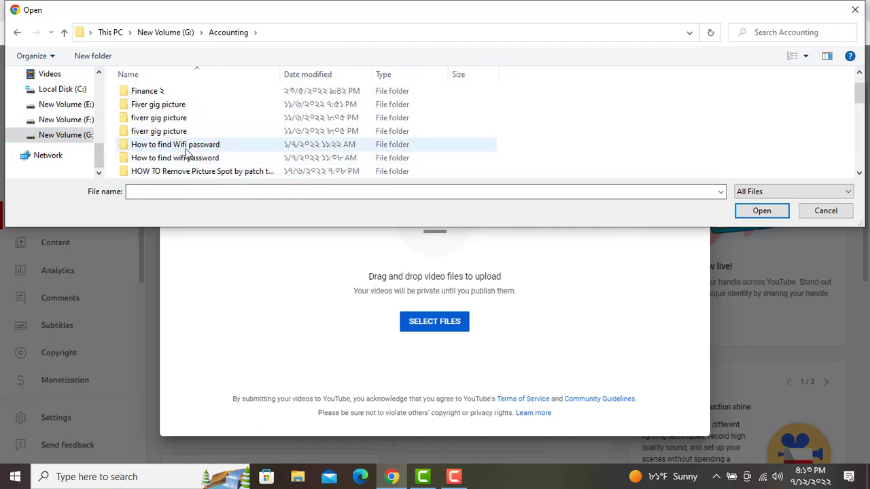
{"action": "scroll", "coordinate": [173, 132], "scroll_direction": "down", "scroll_amount": 1}
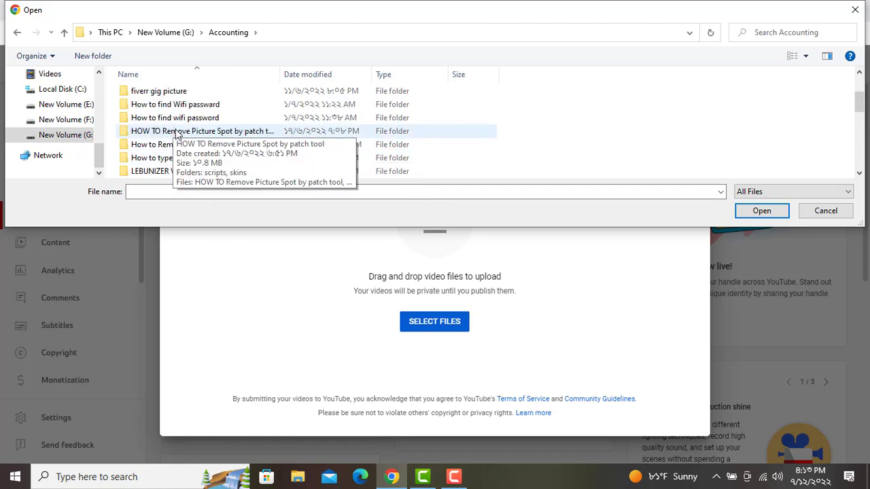
{"action": "double_click", "coordinate": [174, 172]}
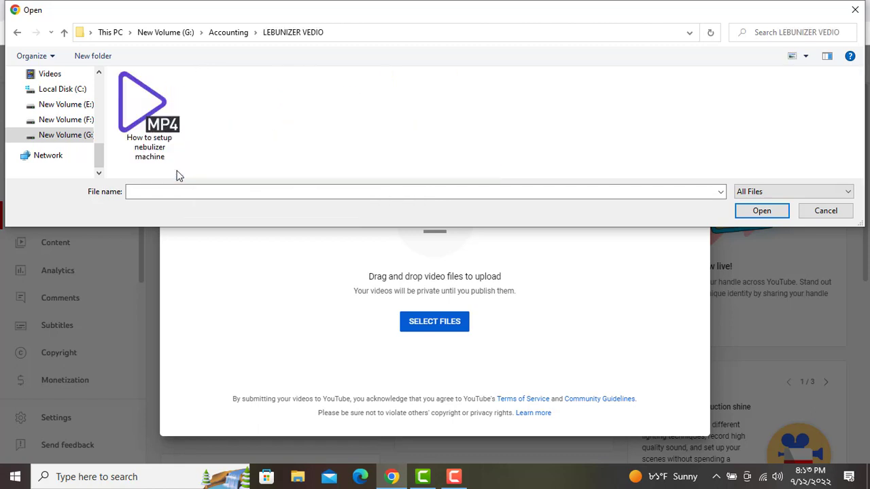
{"action": "left_click", "coordinate": [151, 130]}
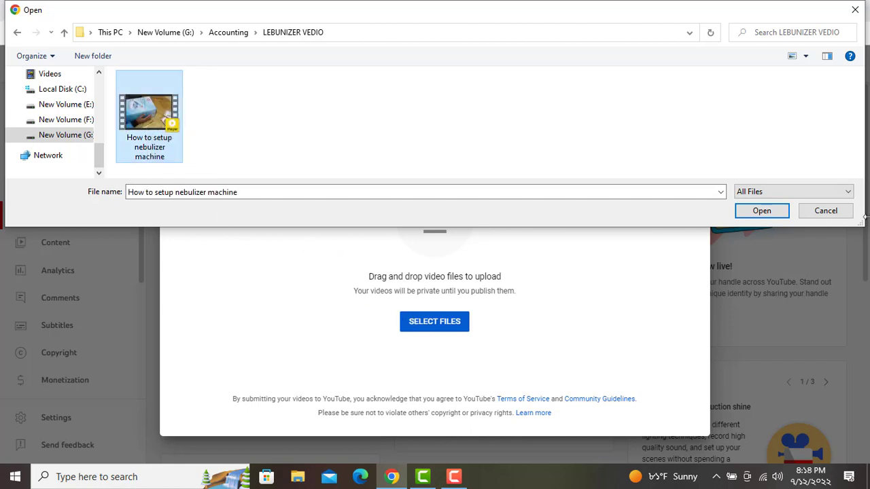
{"action": "left_click", "coordinate": [762, 212]}
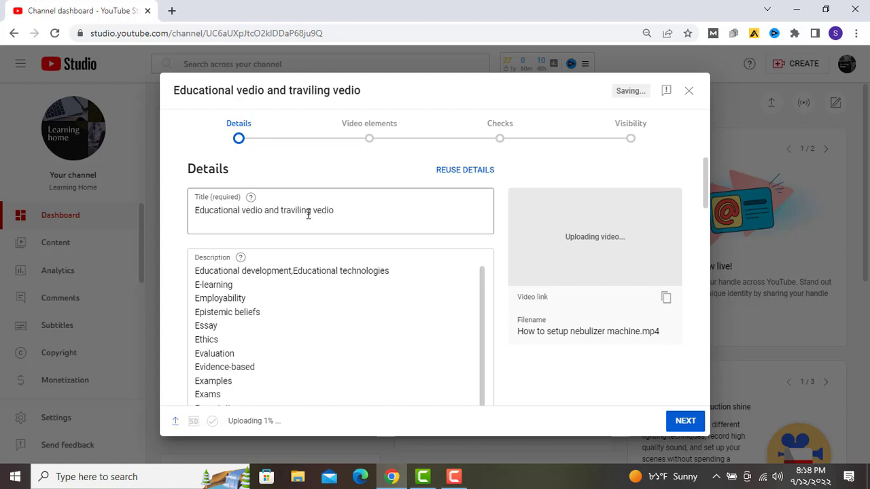
Step: Clear the prefilled title of the uploading video
{"action": "left_click_drag", "start_coordinate": [738, 263], "coordinate": [484, 250]}
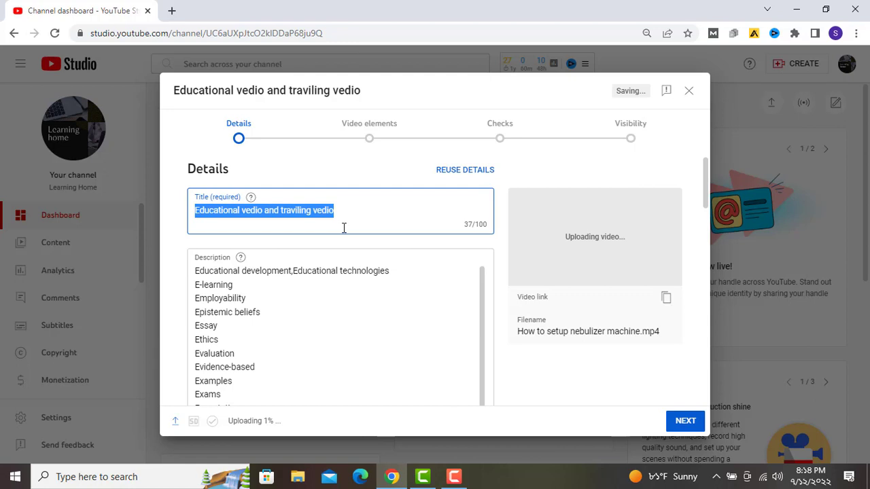
{"action": "key", "text": "BackSpace"}
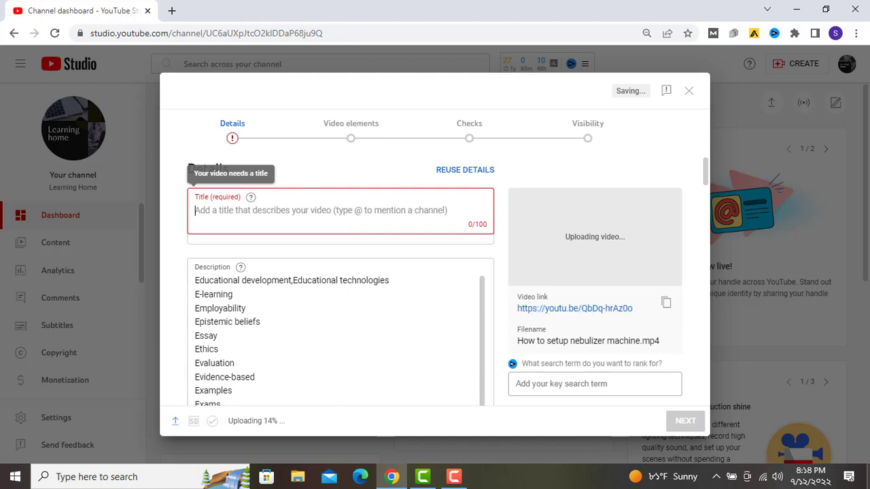
Step: Open the "description" text file from the desktop in Notepad and return to the upload form in Chrome
{"action": "key", "text": "super+d"}
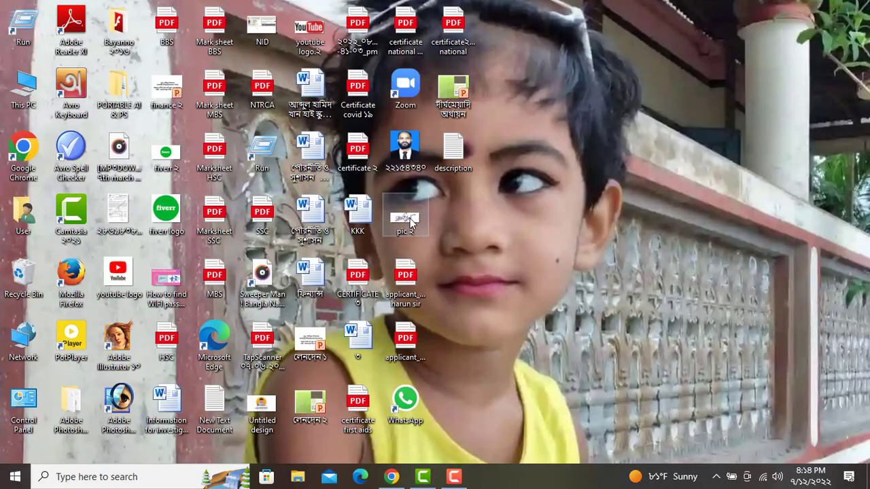
{"action": "left_click", "coordinate": [456, 157]}
{"action": "mouse_move", "coordinate": [456, 481]}
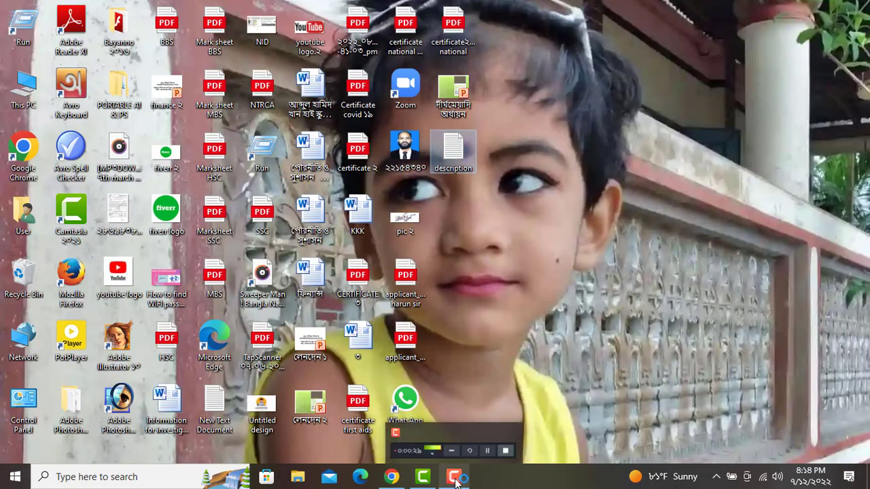
{"action": "key", "text": "Return"}
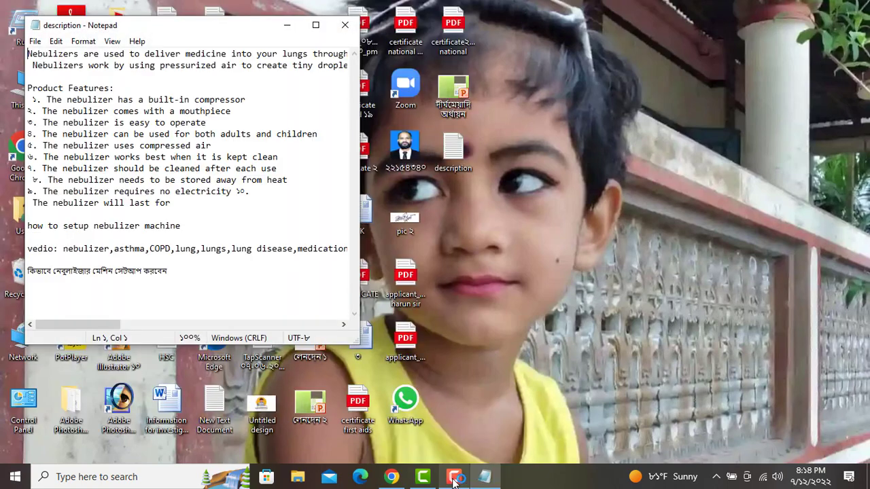
{"action": "left_click", "coordinate": [455, 483]}
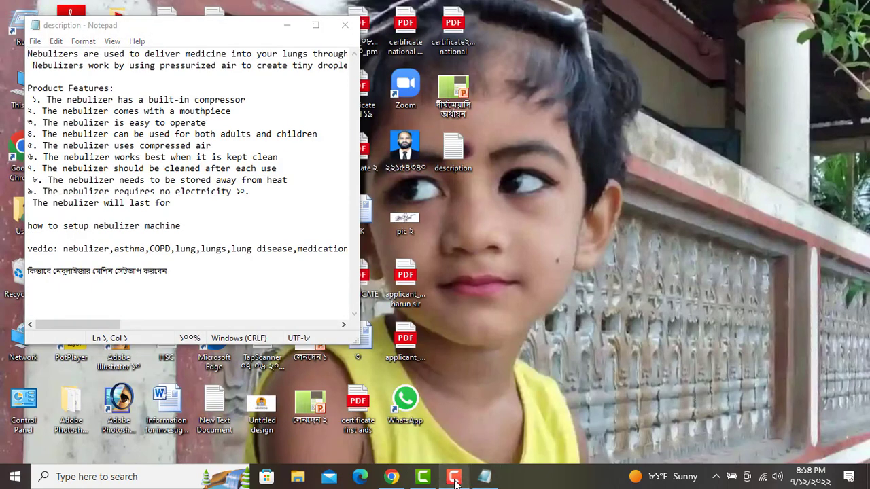
{"action": "left_click", "coordinate": [391, 476]}
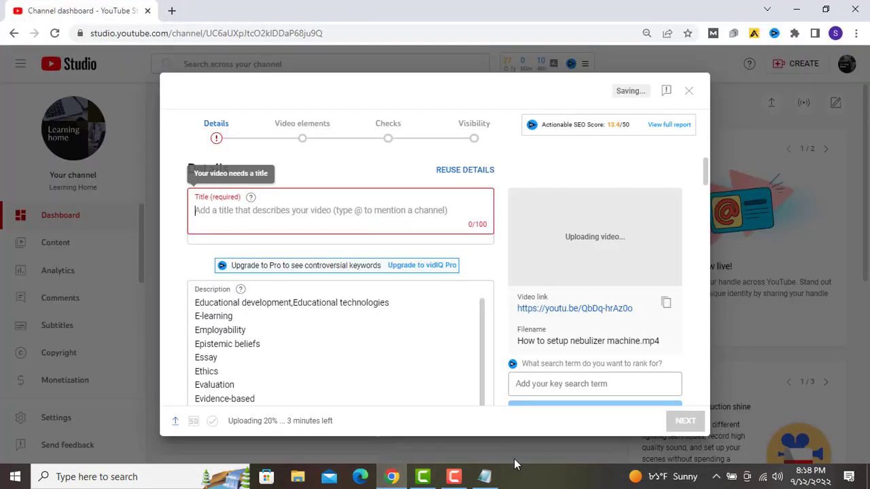
Step: Copy the line "কিভাবে নেবুলাইজার মেশিন সেটআপ করবেন" from the Notepad file into the video's title
{"action": "left_click", "coordinate": [485, 476]}
{"action": "scroll", "coordinate": [194, 235], "scroll_direction": "right", "scroll_amount": 3}
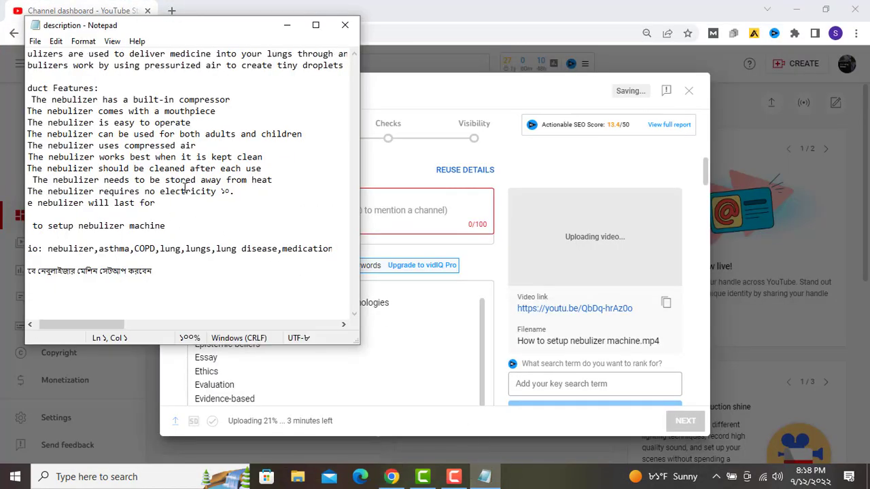
{"action": "scroll", "coordinate": [187, 246], "scroll_direction": "left", "scroll_amount": 3}
{"action": "left_click_drag", "start_coordinate": [187, 268], "coordinate": [24, 276]}
{"action": "key", "text": "ctrl+c"}
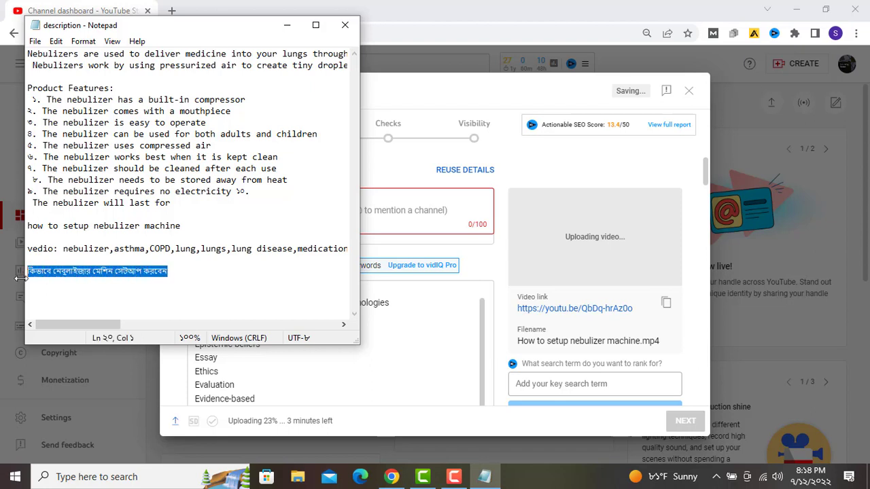
{"action": "left_click", "coordinate": [373, 262]}
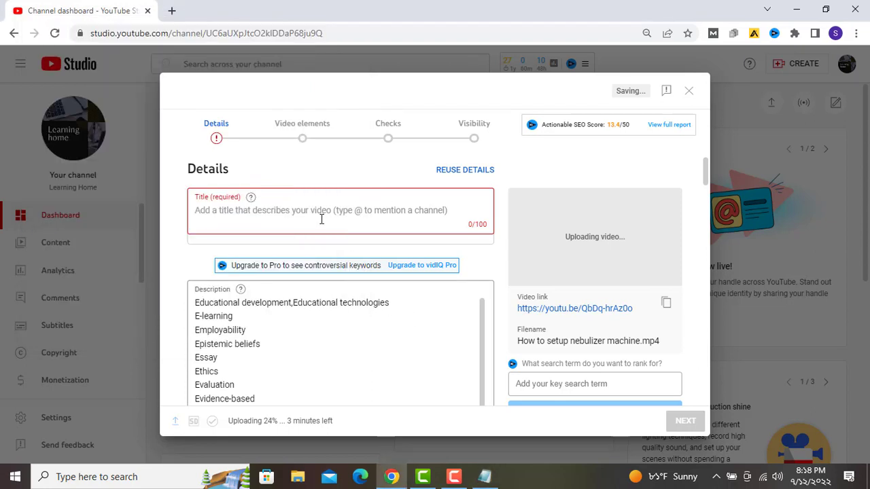
{"action": "left_click", "coordinate": [247, 210]}
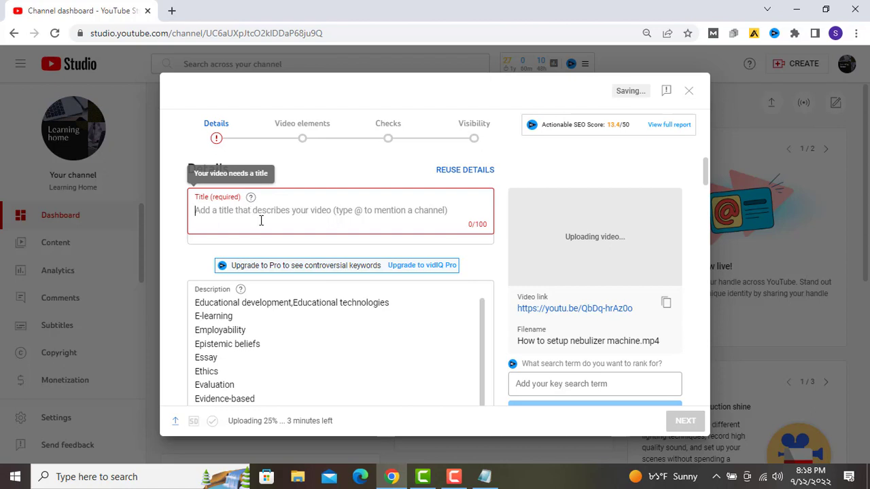
{"action": "key", "text": "ctrl+v"}
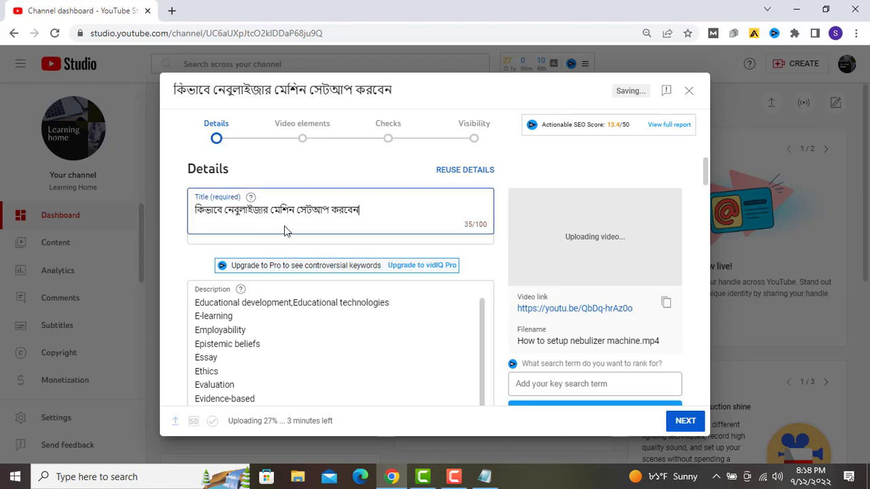
Step: Append "|| How to setup nebulizer machine" to the video title
{"action": "type", "text": "।। Ho"}
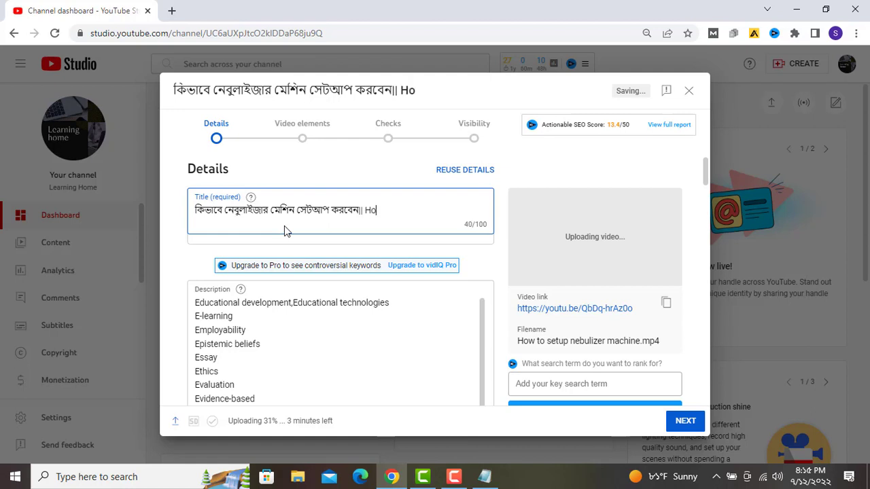
{"action": "type", "text": "w to setup"}
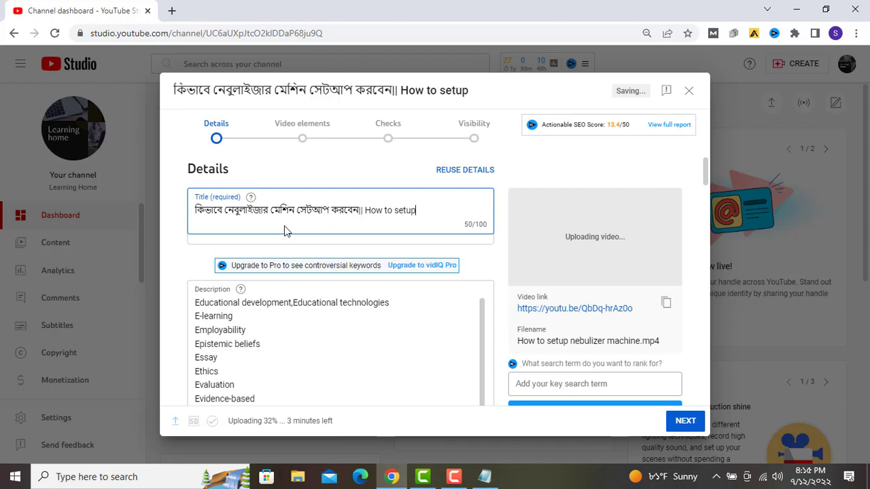
{"action": "type", "text": " nebuli"}
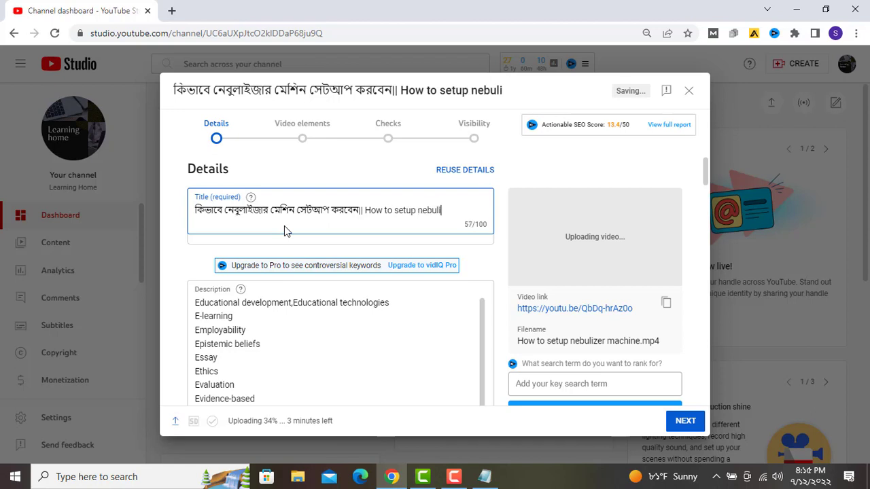
{"action": "type", "text": "zer machine"}
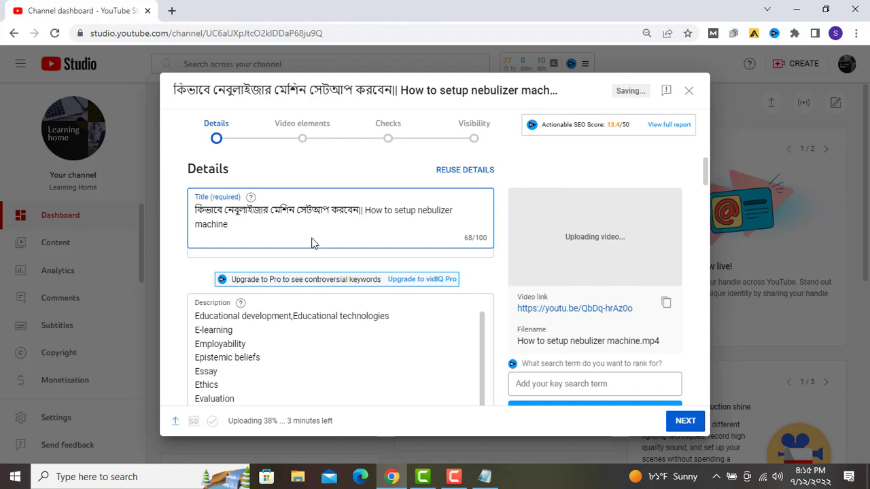
Step: Copy the "vedio: nebulizer,asthma,COPD,..." keyword line from the Notepad file onto a new line below "Employability" in the description
{"action": "scroll", "coordinate": [289, 334], "scroll_direction": "down", "scroll_amount": 5}
{"action": "scroll", "coordinate": [288, 333], "scroll_direction": "up", "scroll_amount": 5}
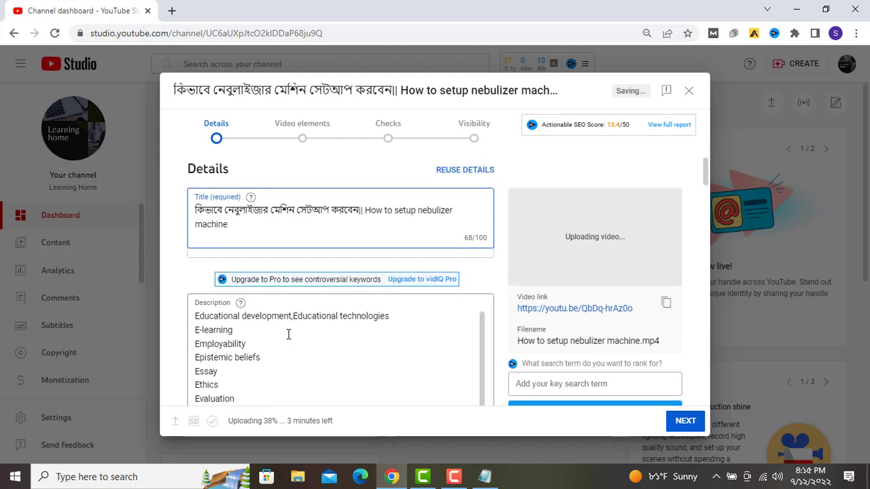
{"action": "scroll", "coordinate": [288, 334], "scroll_direction": "down", "scroll_amount": 1}
{"action": "scroll", "coordinate": [288, 334], "scroll_direction": "down", "scroll_amount": 2}
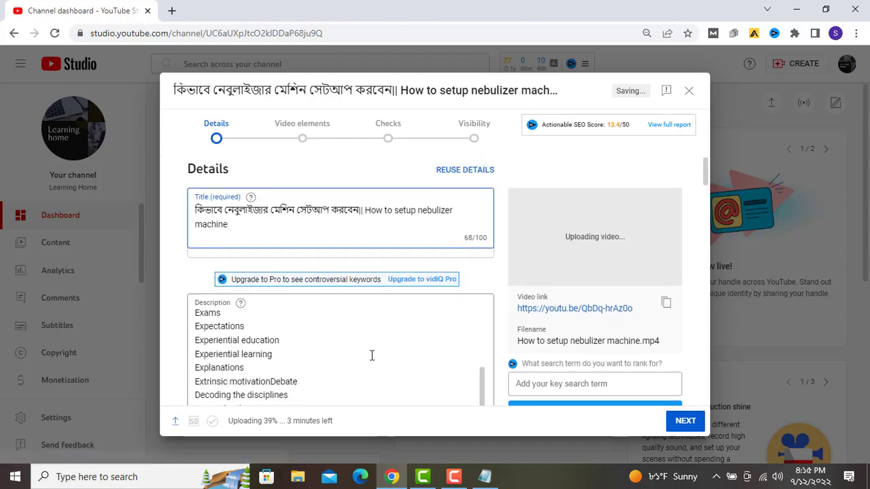
{"action": "scroll", "coordinate": [371, 356], "scroll_direction": "up", "scroll_amount": 2}
{"action": "left_click", "coordinate": [484, 476]}
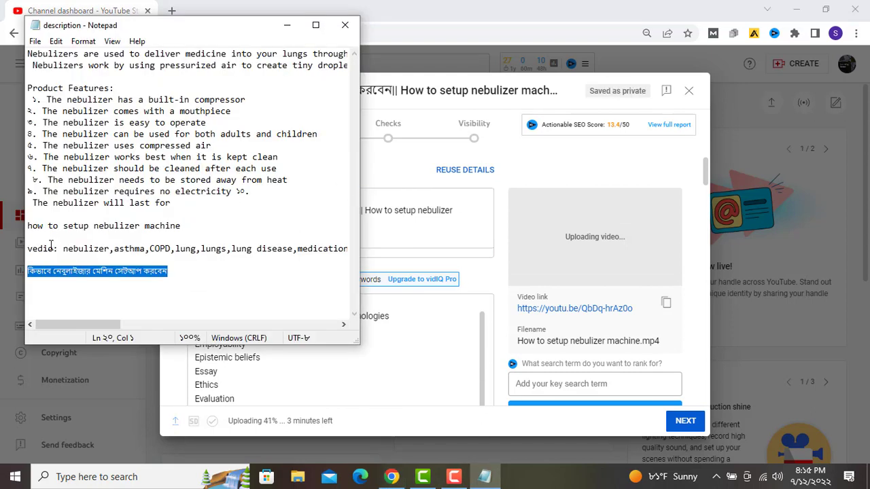
{"action": "left_click_drag", "start_coordinate": [27, 249], "coordinate": [347, 257]}
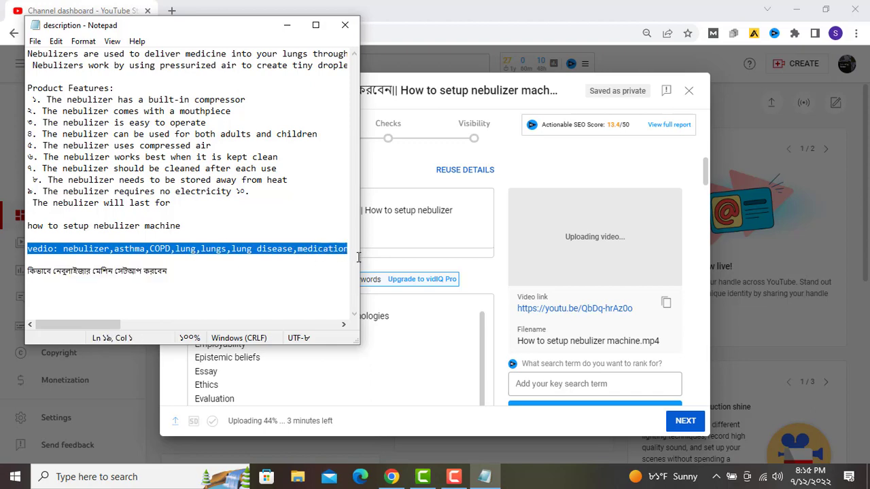
{"action": "left_click", "coordinate": [401, 325]}
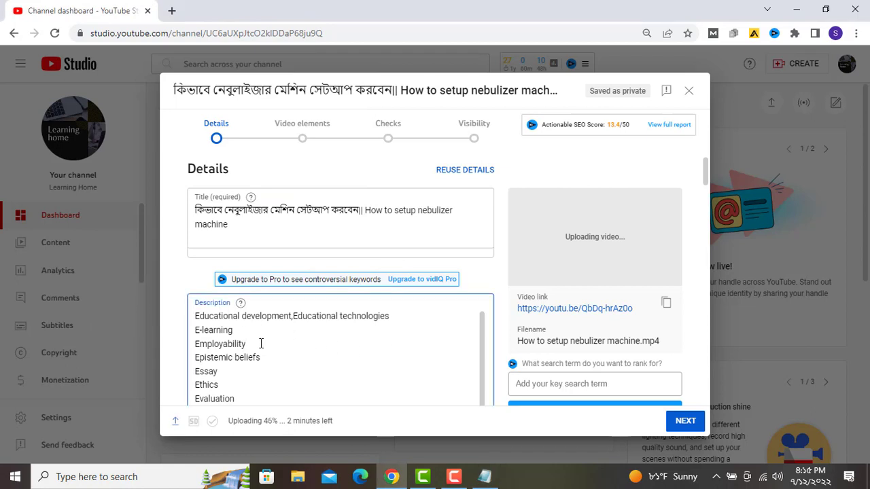
{"action": "key", "text": "Return"}
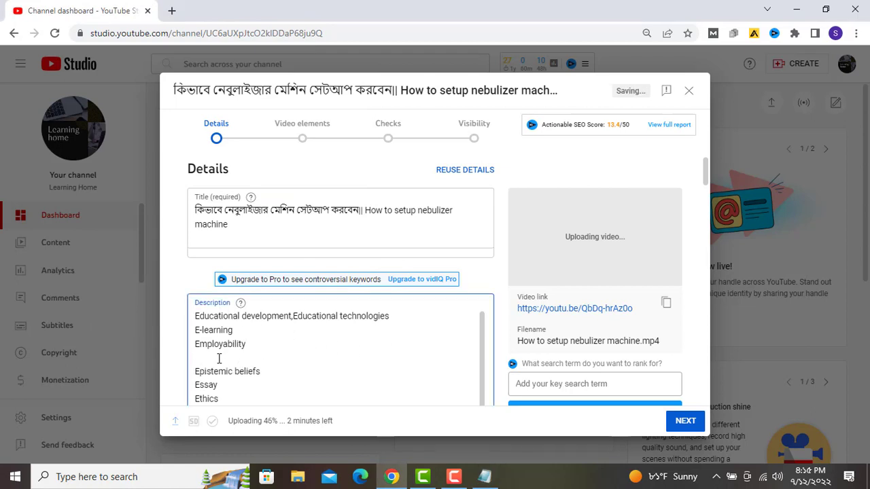
{"action": "type", "text": "vedio nebulizer,asthma,COPD,lung,lungs,lung disease,medication,inhaler,asthma treatment,COPD treatment,COPD medication,COPD meds,asthma meds,asthma medication,portable nebulizer,home nebulizer,bronchiectasis,cystic fibrosis"}
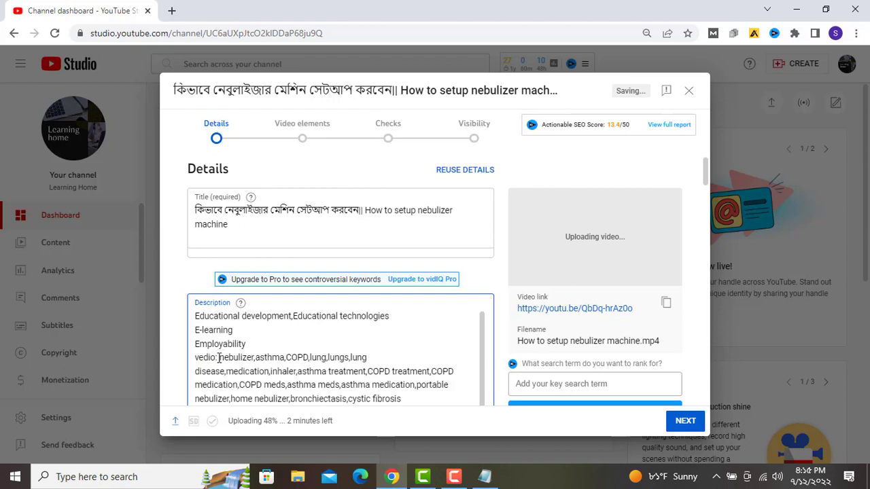
Step: Remove the "vedio:" label from the pasted keywords and put "nebulizer," and "asthma," on separate lines
{"action": "left_click_drag", "start_coordinate": [218, 358], "coordinate": [184, 359]}
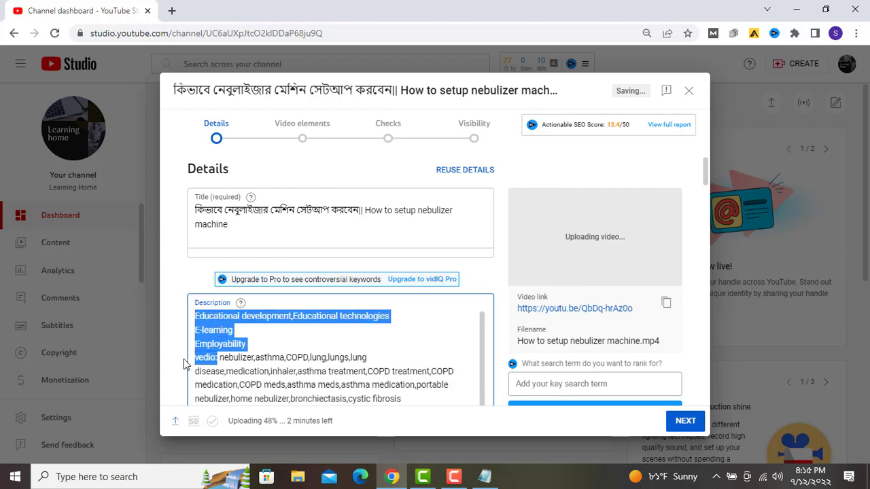
{"action": "left_click", "coordinate": [306, 335]}
{"action": "left_click_drag", "start_coordinate": [217, 358], "coordinate": [198, 359]}
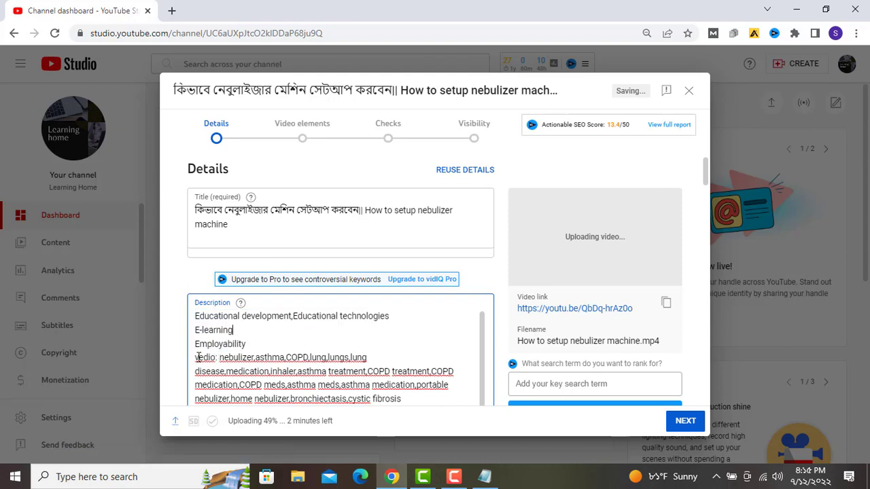
{"action": "key", "text": "BackSpace"}
{"action": "key", "text": "Delete"}
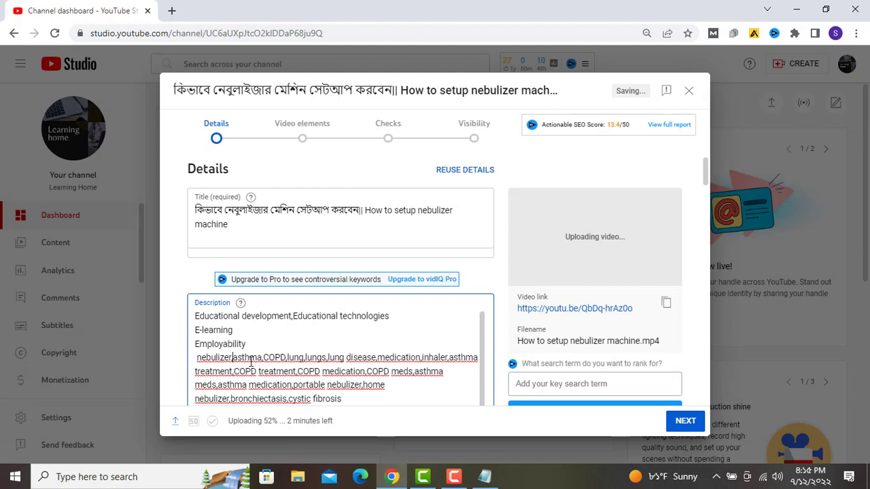
{"action": "key", "text": "Return"}
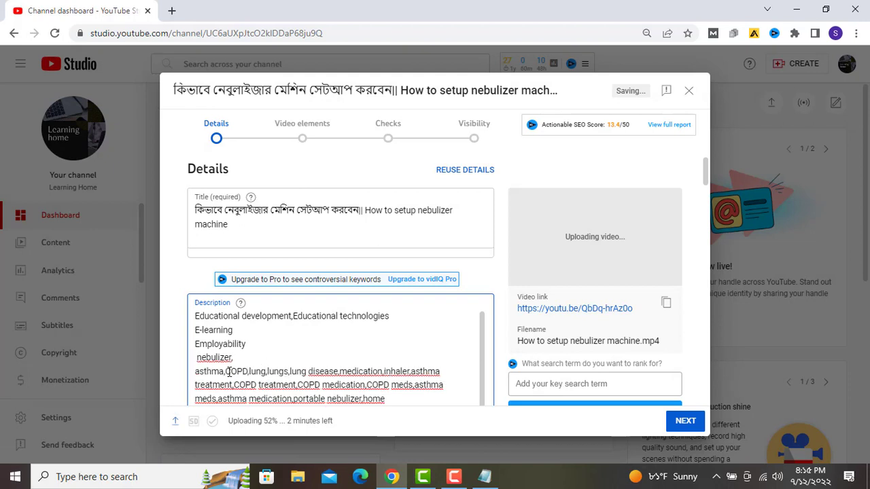
{"action": "key", "text": "Return"}
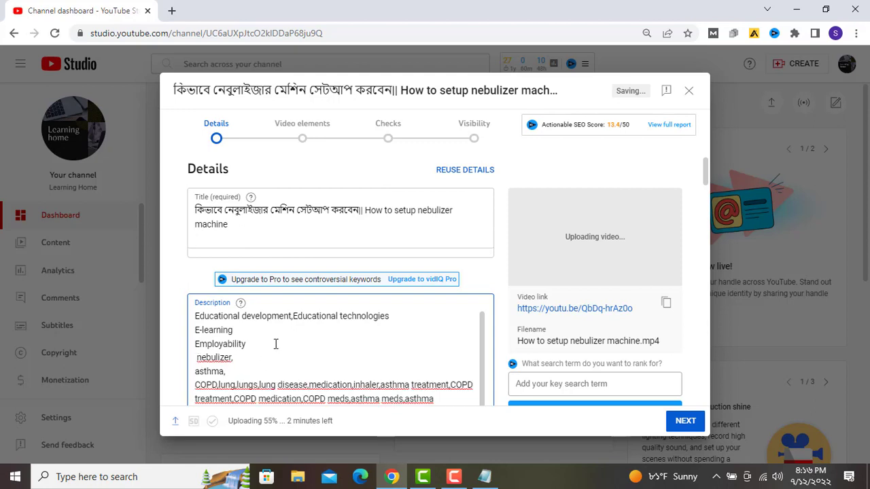
Step: Delete blocks of the prefilled education keywords from the start of the description through "Apps"
{"action": "scroll", "coordinate": [276, 344], "scroll_direction": "up", "scroll_amount": 10}
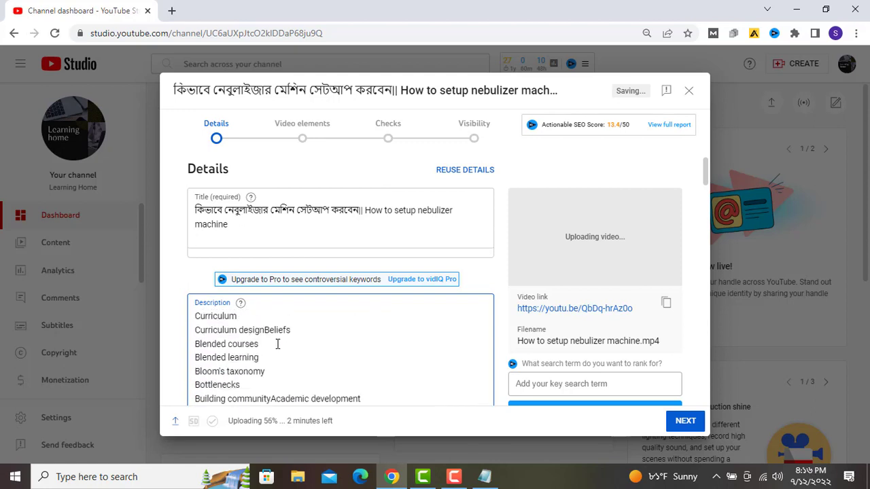
{"action": "left_click_drag", "start_coordinate": [369, 400], "coordinate": [348, 399]}
{"action": "left_click_drag", "start_coordinate": [194, 304], "coordinate": [211, 324]}
{"action": "key", "text": "BackSpace"}
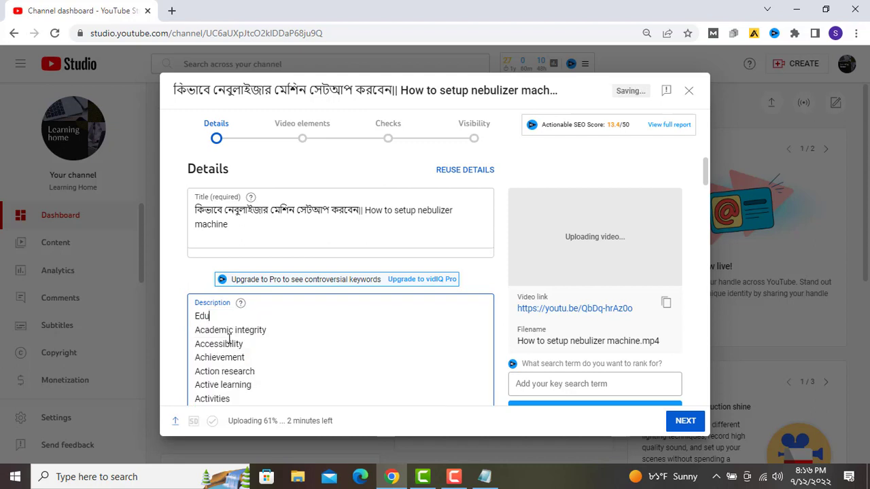
{"action": "left_click_drag", "start_coordinate": [257, 384], "coordinate": [208, 316]}
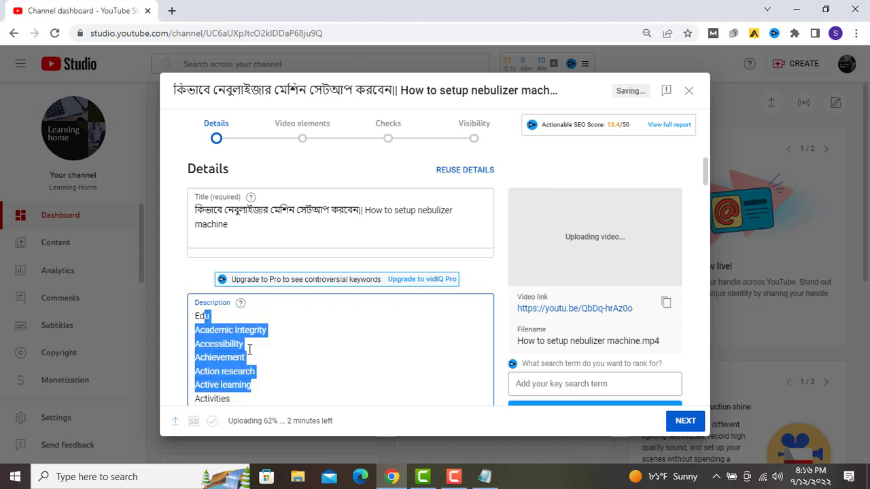
{"action": "key", "text": "BackSpace"}
{"action": "left_click_drag", "start_coordinate": [230, 378], "coordinate": [193, 316]}
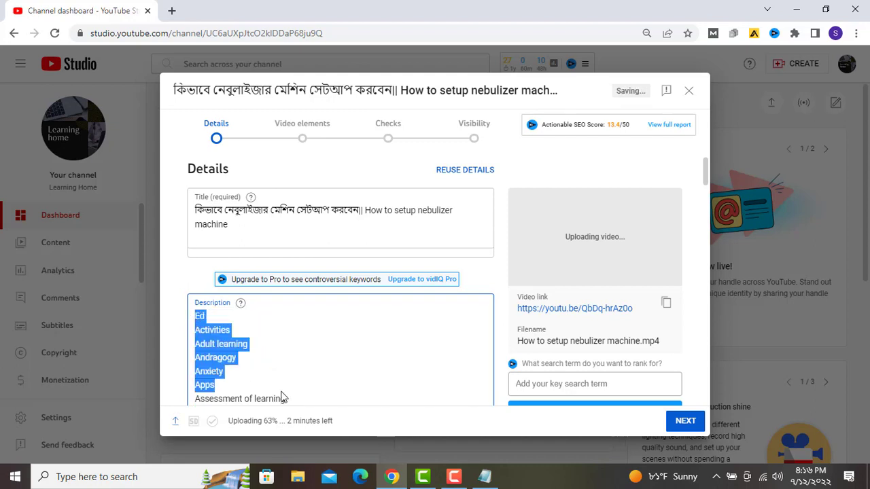
{"action": "key", "text": "BackSpace"}
Step: Clear the entire remaining text of the video description
{"action": "scroll", "coordinate": [276, 370], "scroll_direction": "down", "scroll_amount": 6}
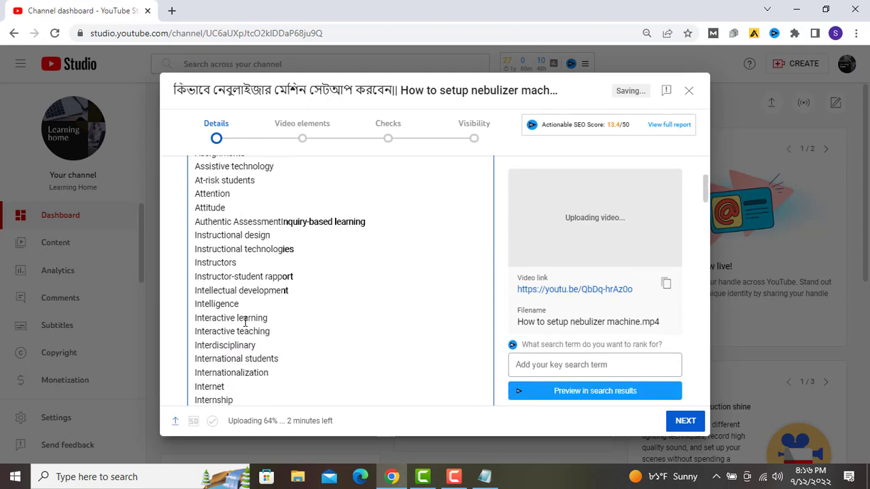
{"action": "scroll", "coordinate": [258, 341], "scroll_direction": "down", "scroll_amount": 3}
{"action": "scroll", "coordinate": [319, 333], "scroll_direction": "up", "scroll_amount": 10}
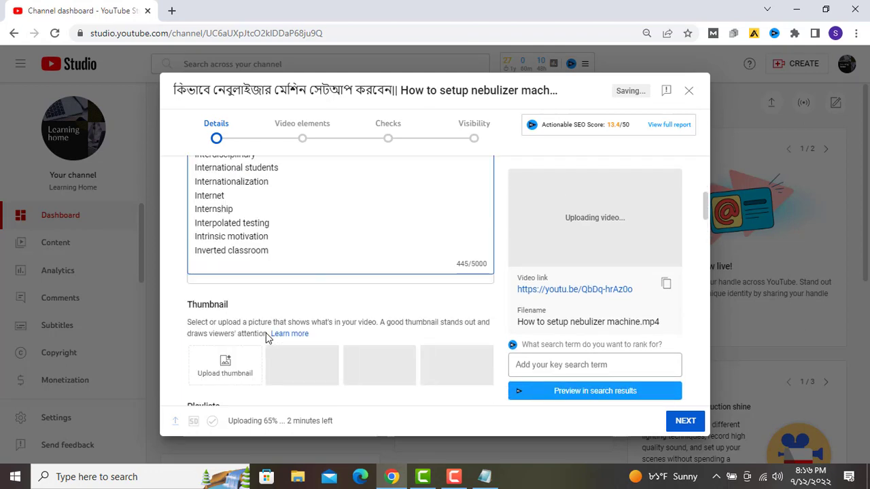
{"action": "left_click", "coordinate": [310, 261]}
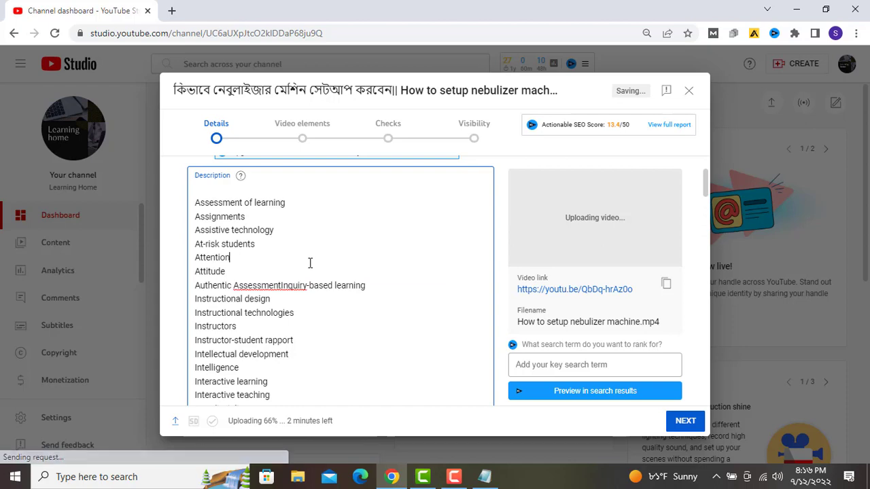
{"action": "key", "text": "ctrl+a"}
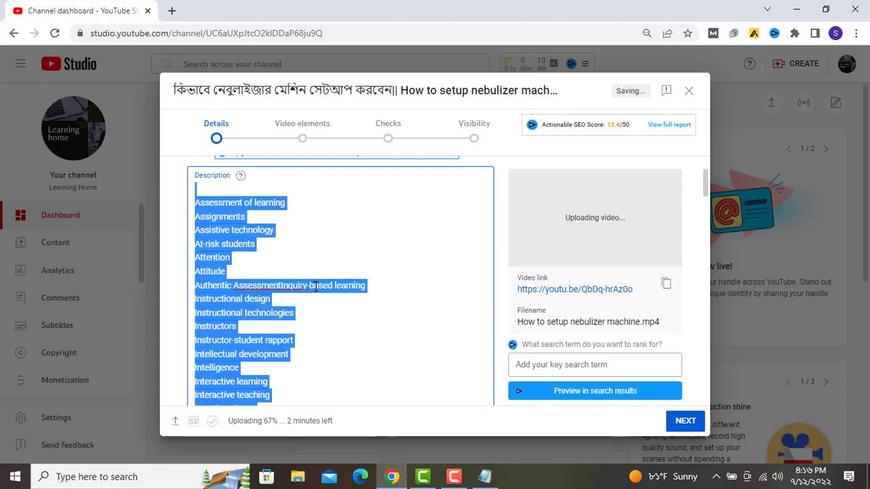
{"action": "key", "text": "BackSpace"}
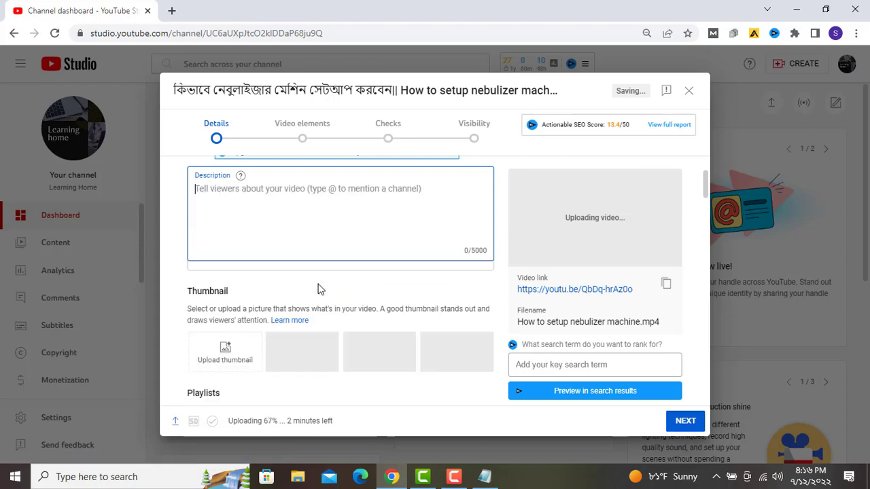
Step: Copy the Notepad text from "Nebulizers are used to deliver medicine" through "how to setup nebulizer machine" into the empty video description
{"action": "left_click", "coordinate": [484, 478]}
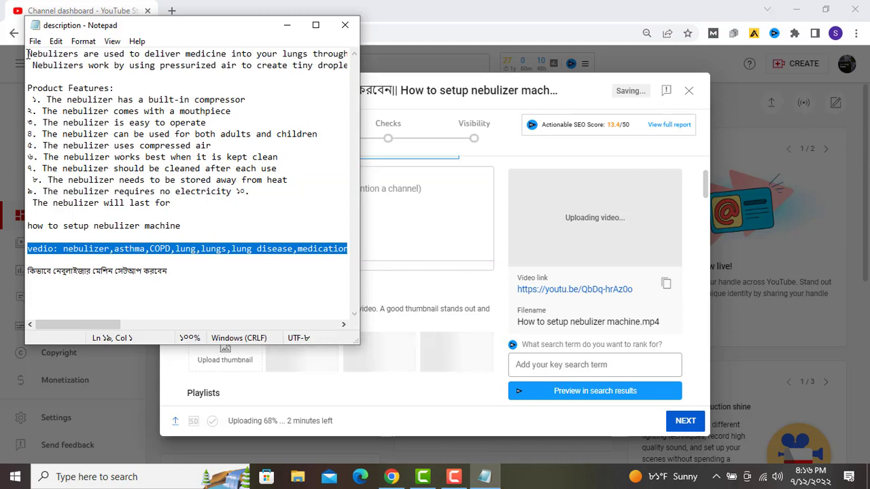
{"action": "left_click_drag", "start_coordinate": [27, 54], "coordinate": [218, 225]}
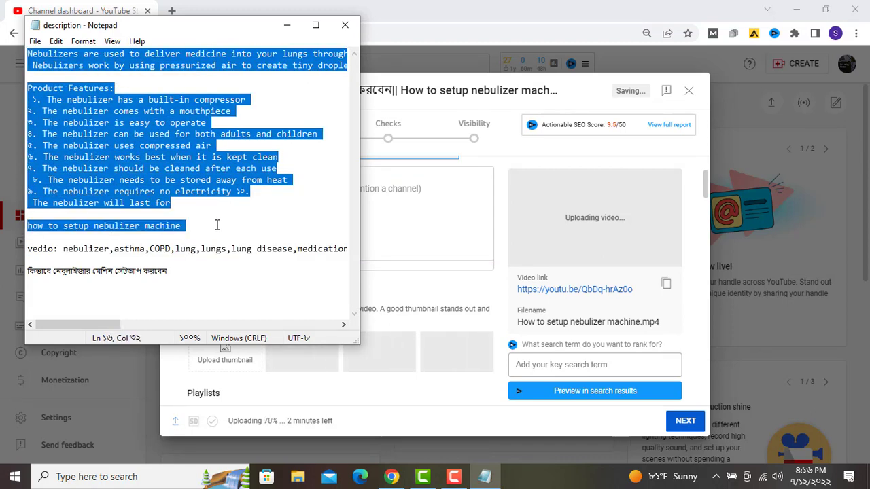
{"action": "left_click", "coordinate": [379, 231]}
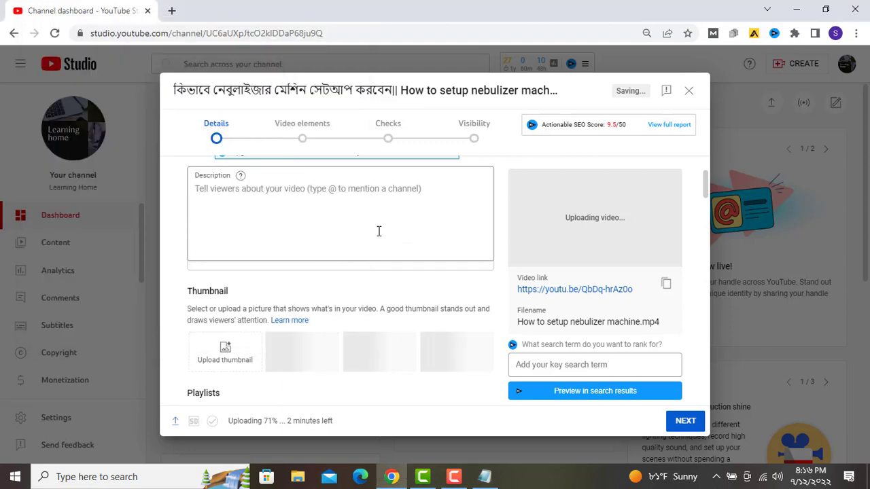
{"action": "left_click", "coordinate": [281, 206]}
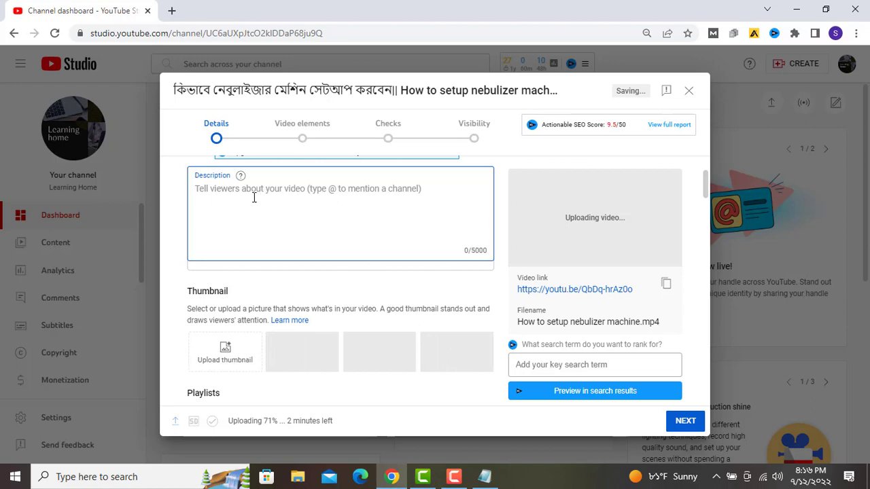
{"action": "key", "text": "ctrl+v"}
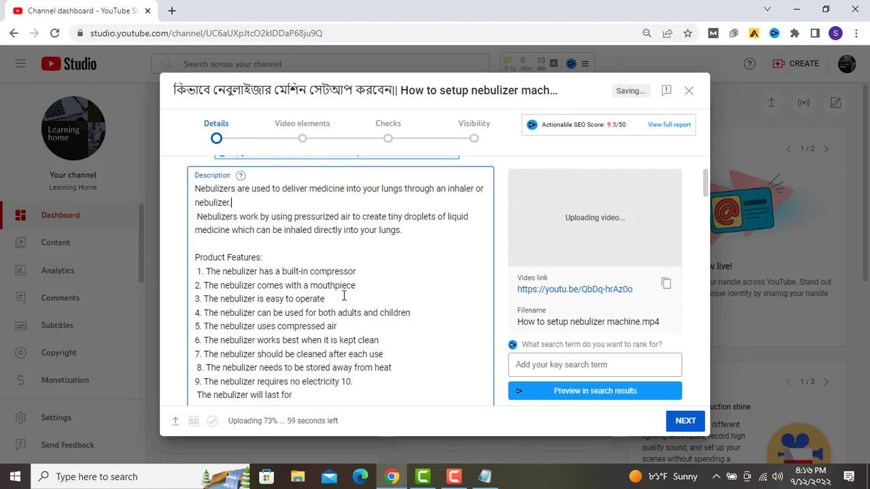
Step: Declare in the paid promotion settings that the video contains paid promotion like a product placement, sponsorship, or endorsement
{"action": "scroll", "coordinate": [394, 292], "scroll_direction": "down", "scroll_amount": 5}
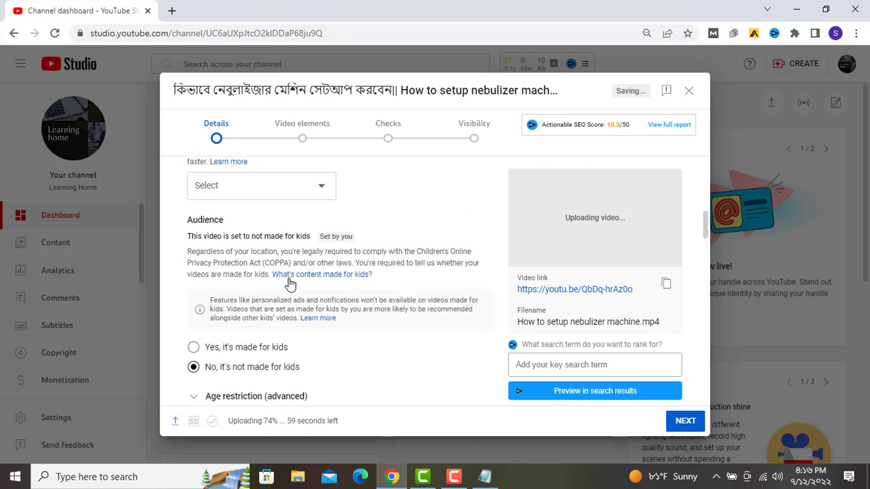
{"action": "scroll", "coordinate": [291, 281], "scroll_direction": "up", "scroll_amount": 4}
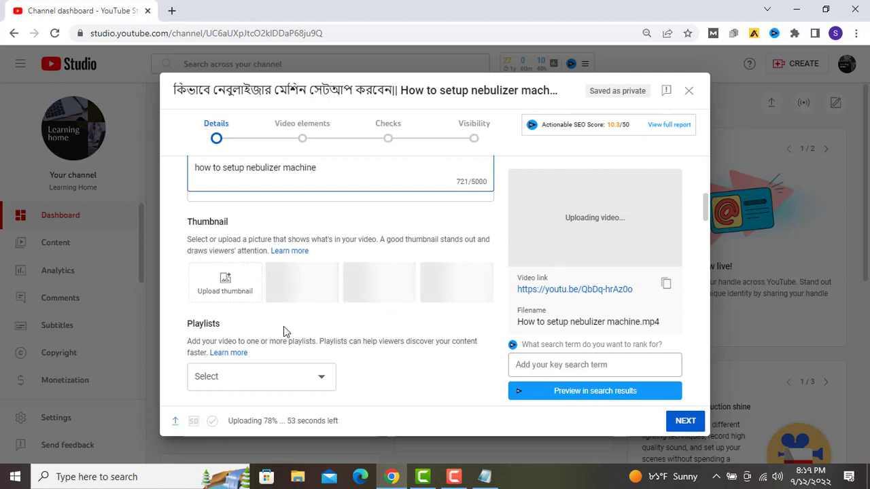
{"action": "scroll", "coordinate": [380, 272], "scroll_direction": "down", "scroll_amount": 1}
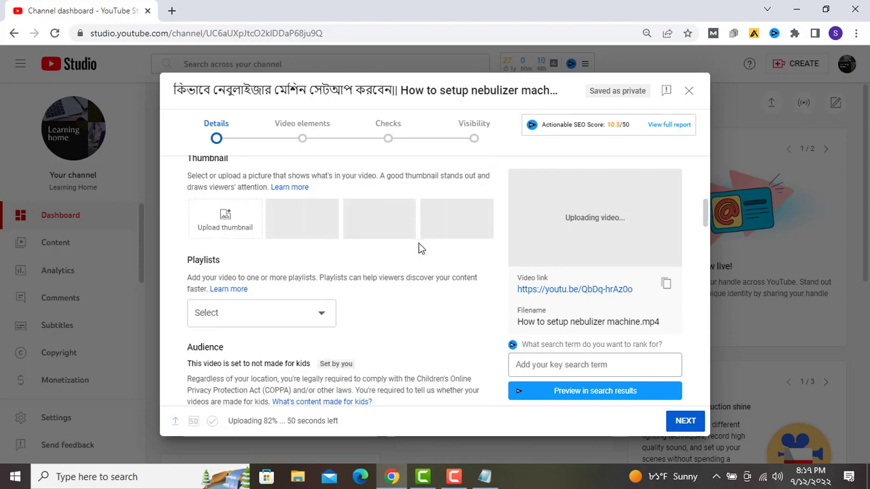
{"action": "scroll", "coordinate": [345, 263], "scroll_direction": "up", "scroll_amount": 3}
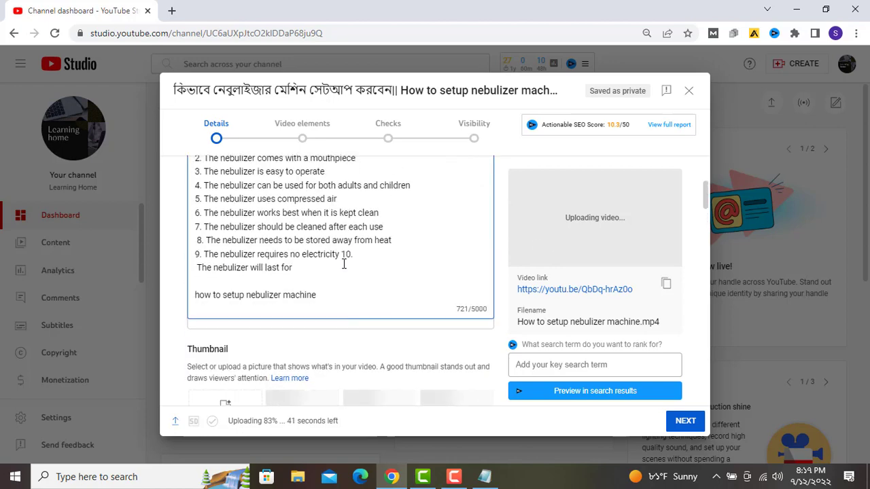
{"action": "scroll", "coordinate": [344, 263], "scroll_direction": "down", "scroll_amount": 3}
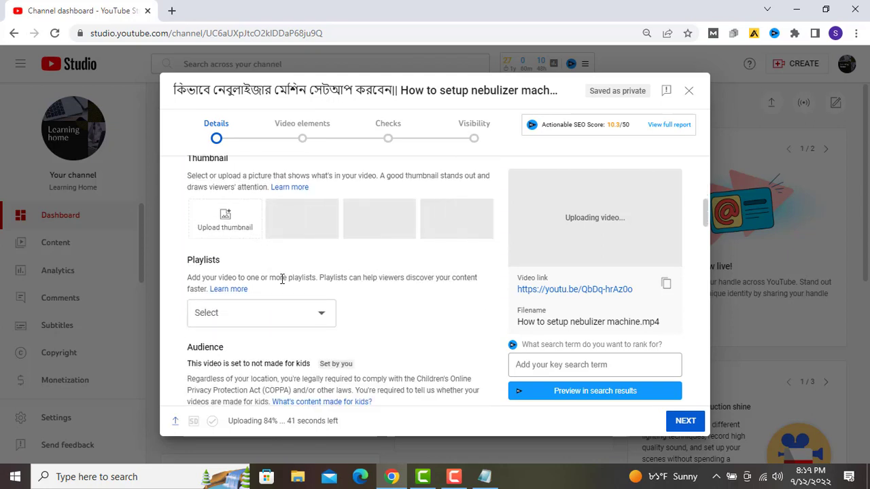
{"action": "scroll", "coordinate": [284, 296], "scroll_direction": "down", "scroll_amount": 2}
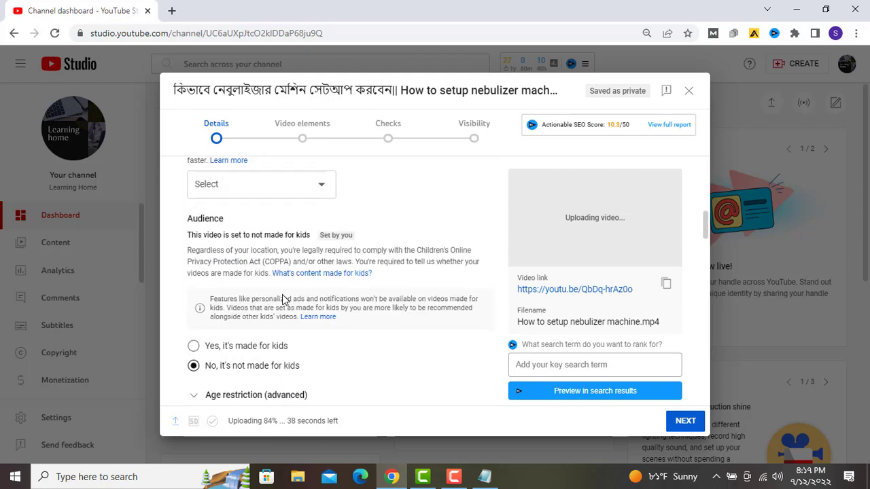
{"action": "scroll", "coordinate": [282, 295], "scroll_direction": "down", "scroll_amount": 2}
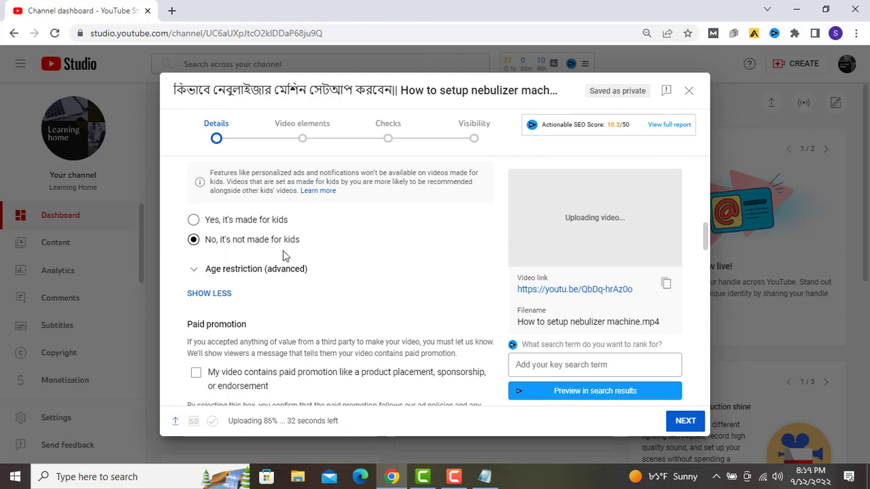
{"action": "scroll", "coordinate": [284, 296], "scroll_direction": "down", "scroll_amount": 2}
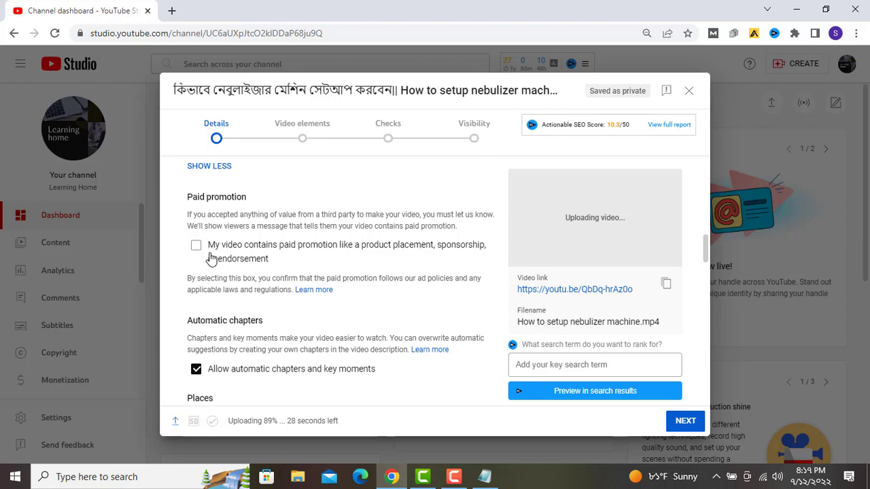
{"action": "left_click", "coordinate": [275, 262]}
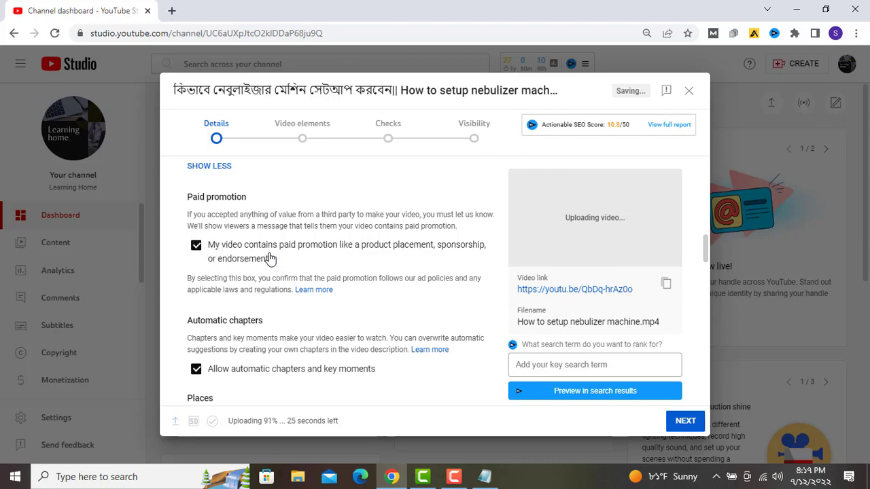
Step: Add the suggested tag "how to set up nebulizer machine" to the video's tags
{"action": "scroll", "coordinate": [285, 251], "scroll_direction": "down", "scroll_amount": 2}
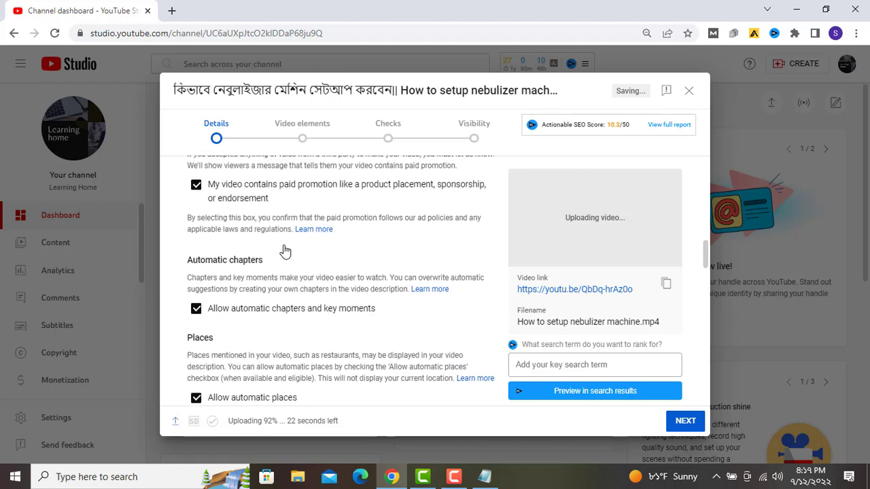
{"action": "scroll", "coordinate": [285, 251], "scroll_direction": "down", "scroll_amount": 3}
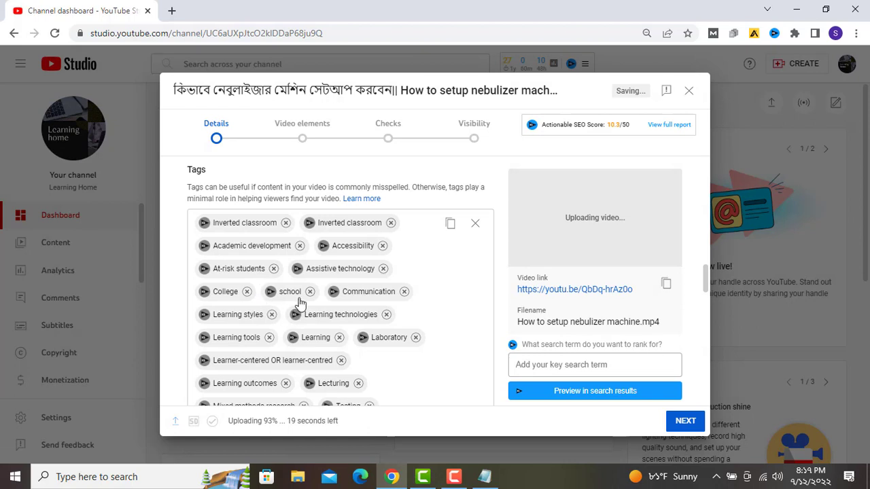
{"action": "scroll", "coordinate": [299, 303], "scroll_direction": "down", "scroll_amount": 4}
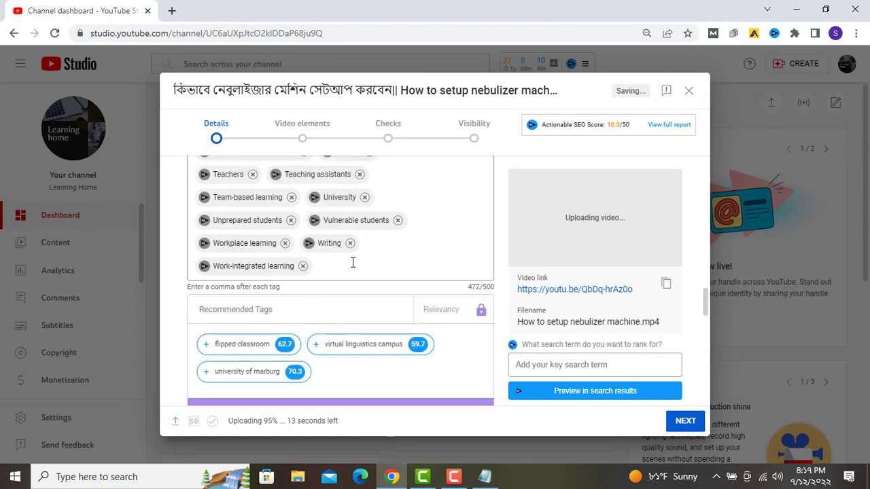
{"action": "left_click", "coordinate": [332, 270]}
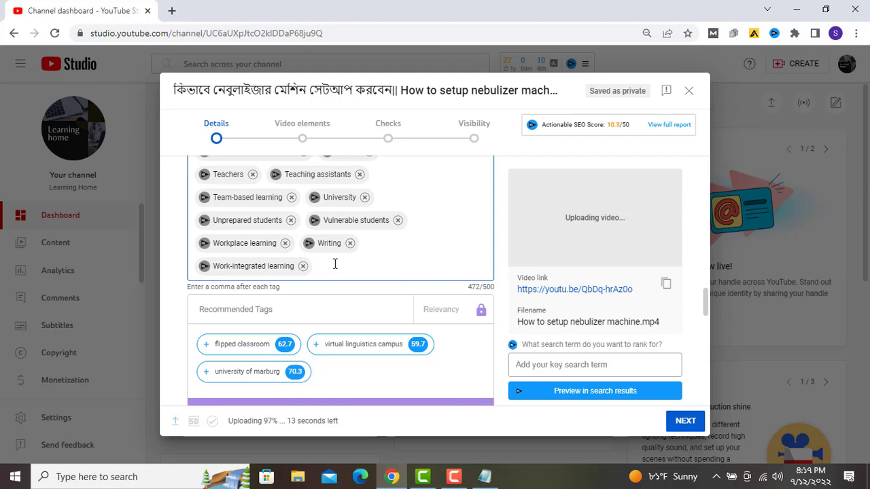
{"action": "scroll", "coordinate": [334, 264], "scroll_direction": "up", "scroll_amount": 3}
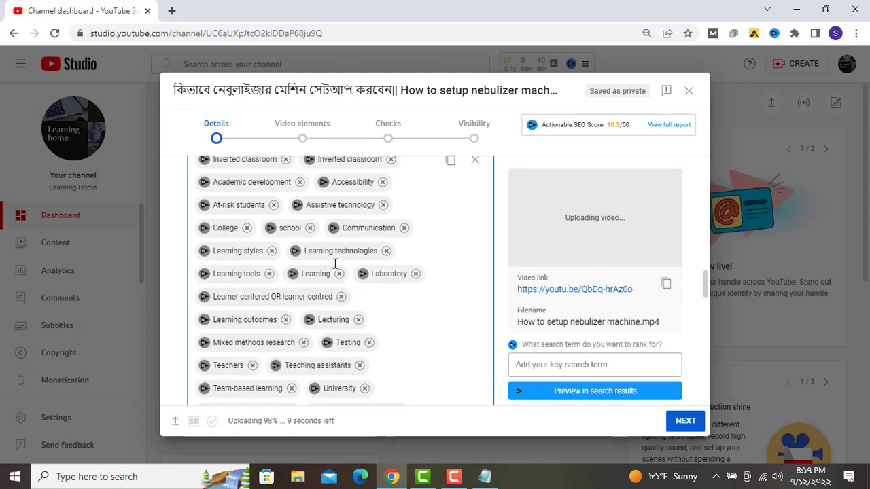
{"action": "scroll", "coordinate": [334, 263], "scroll_direction": "down", "scroll_amount": 3}
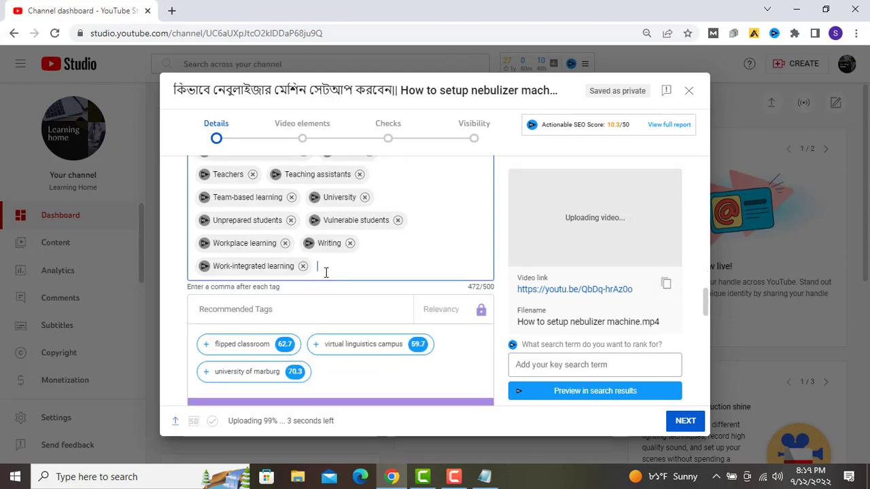
{"action": "type", "text": "how hot"}
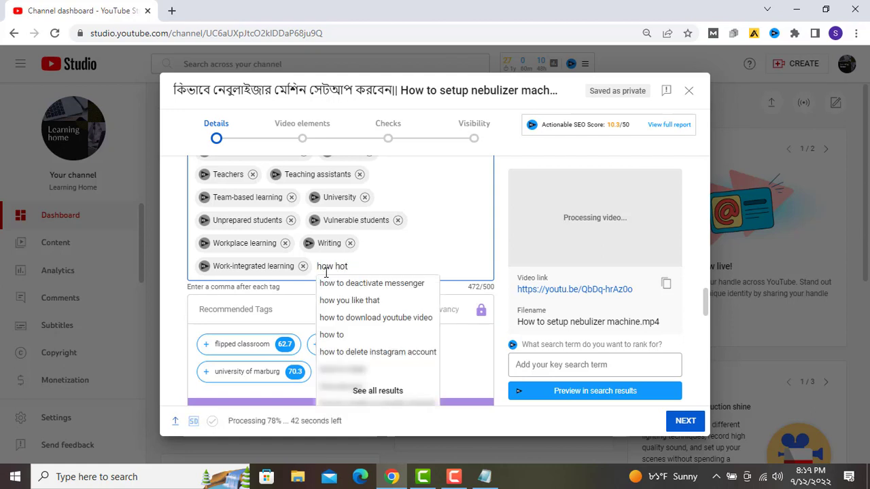
{"action": "key", "text": "BackSpace"}
{"action": "key", "text": "BackSpace"}
{"action": "type", "text": "to setup"}
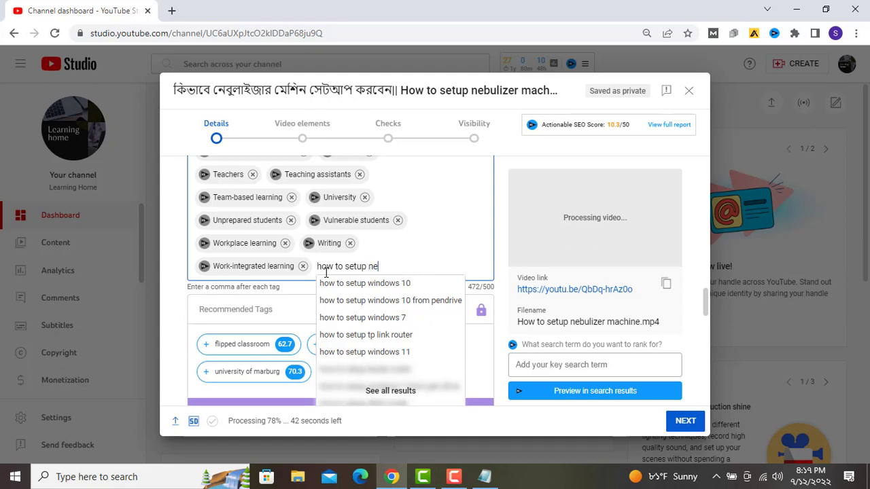
{"action": "type", "text": "nebuli"}
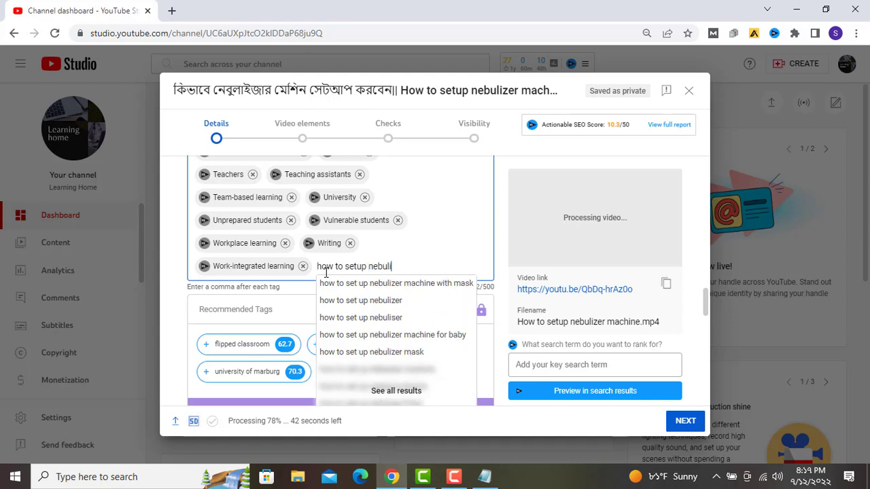
{"action": "type", "text": "zer machine"}
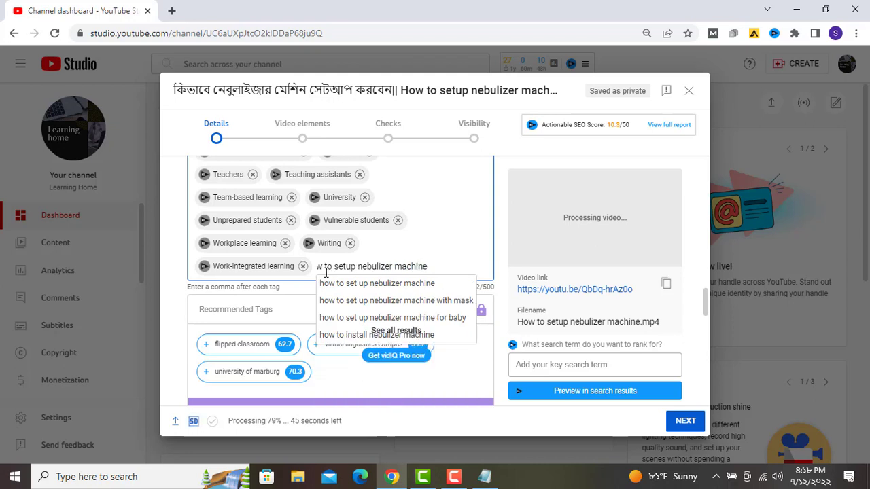
{"action": "key", "text": "Down"}
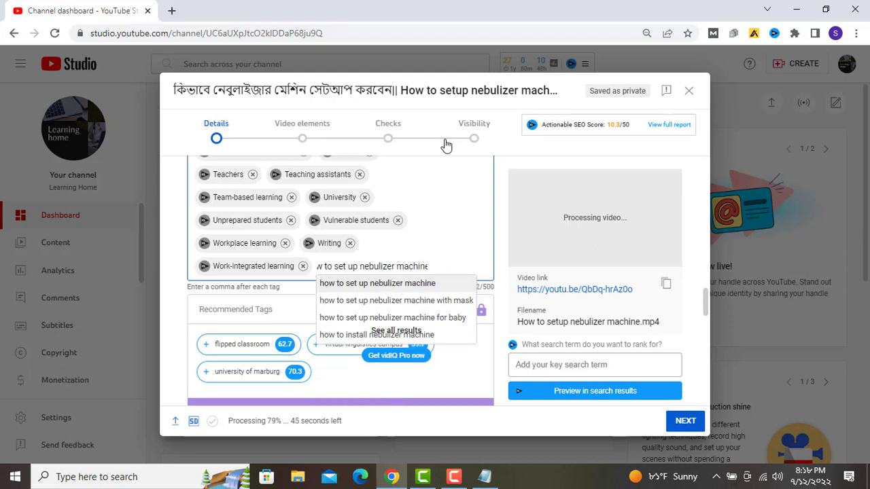
{"action": "key", "text": "Return"}
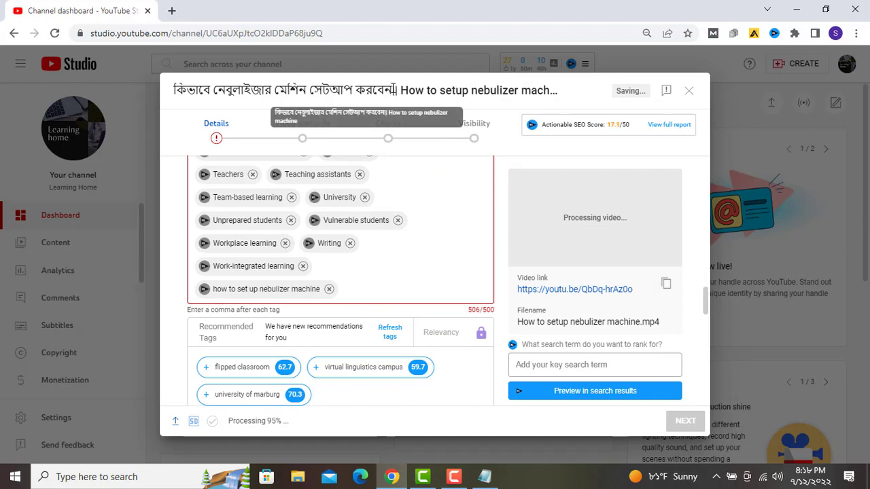
Step: Copy the title's Bengali phrase "কিভাবে নেবুলাইজার মেশিন সেটআপ করবেন" into the tags and remove "Workplace learning" and "Work-integrated learning"
{"action": "left_click_drag", "start_coordinate": [392, 88], "coordinate": [173, 97]}
{"action": "key", "text": "ctrl+c"}
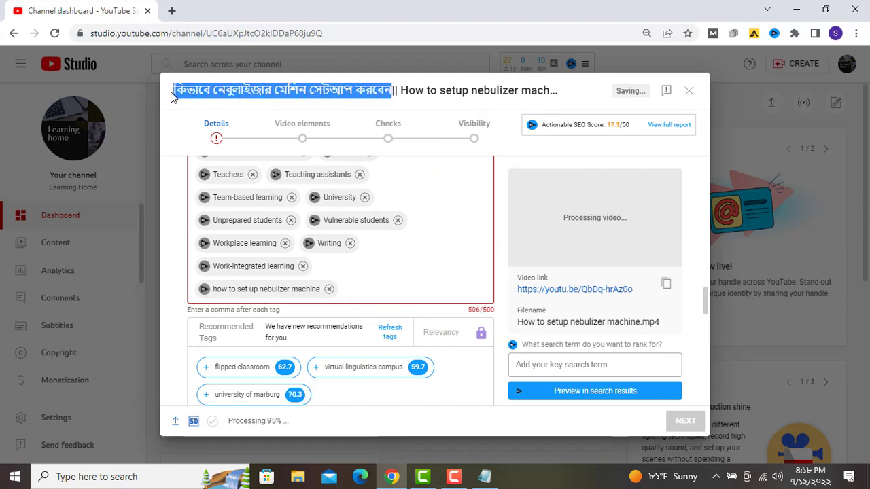
{"action": "left_click", "coordinate": [354, 289]}
{"action": "key", "text": "ctrl+v"}
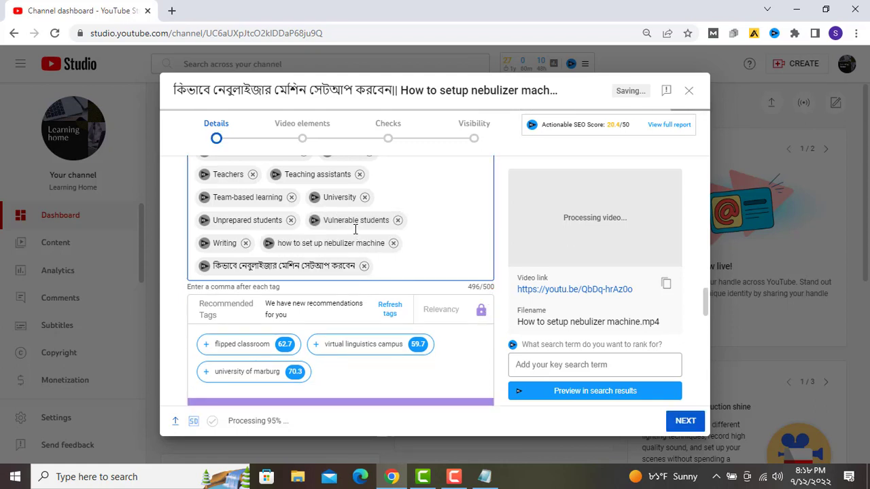
Step: Remove the unrelated tags "Unprepared students", "Teaching assistants" and "Accessibility" from the video's tags
{"action": "scroll", "coordinate": [359, 174], "scroll_direction": "up", "scroll_amount": 1}
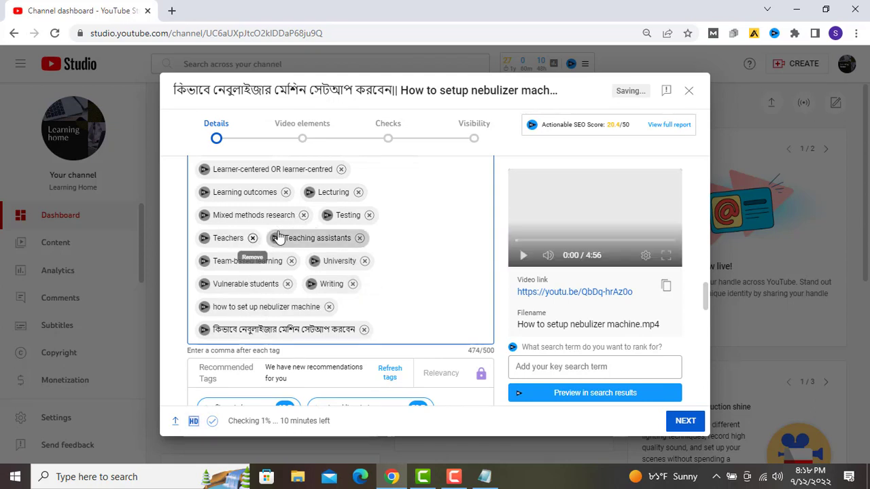
{"action": "scroll", "coordinate": [279, 235], "scroll_direction": "up", "scroll_amount": 5}
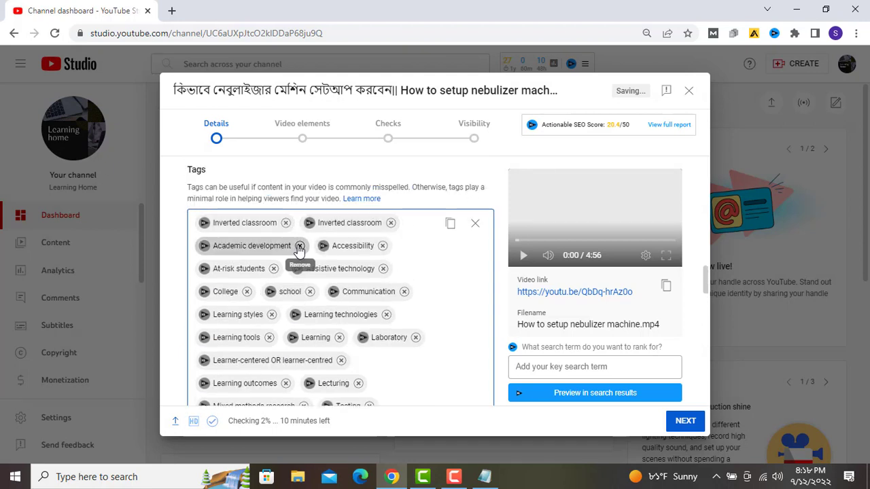
{"action": "left_click", "coordinate": [383, 246]}
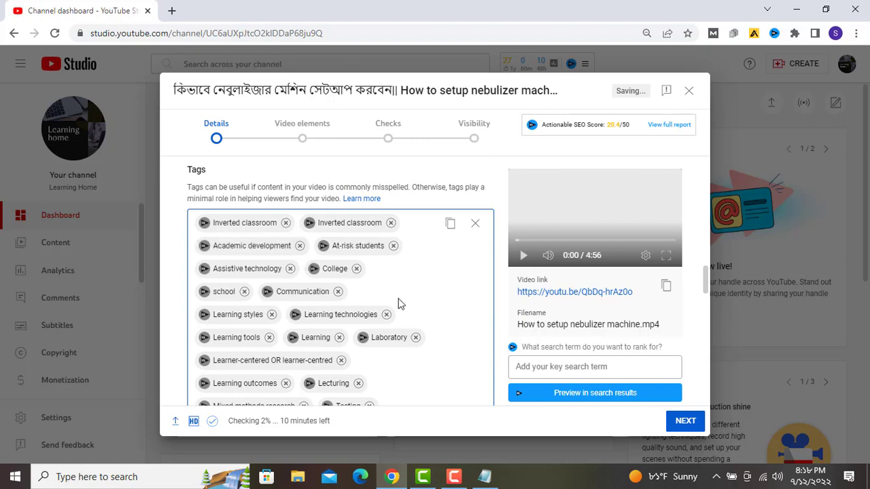
Step: Add the suggested tag "nebulizer" after the Bengali tag
{"action": "scroll", "coordinate": [398, 304], "scroll_direction": "down", "scroll_amount": 5}
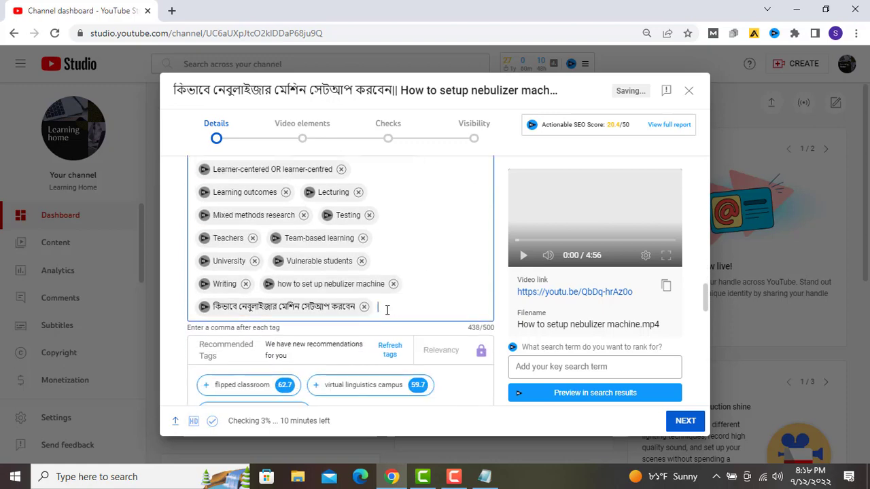
{"action": "type", "text": "ne"}
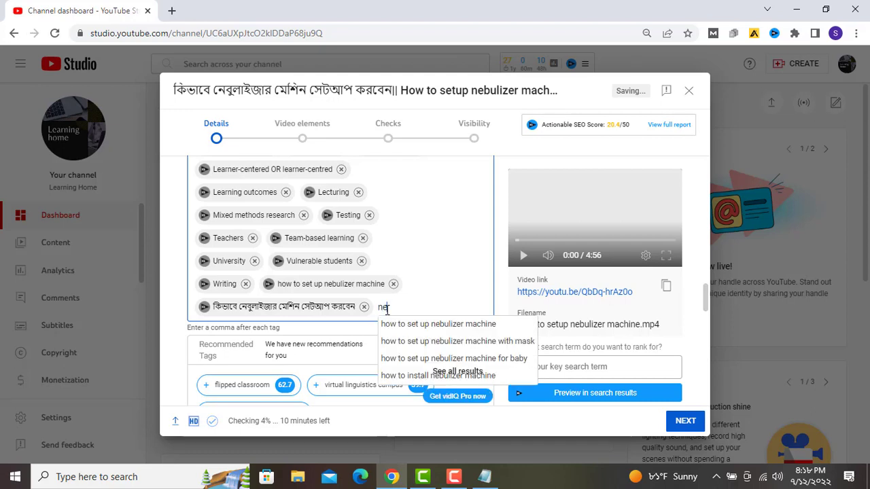
{"action": "type", "text": "buli"}
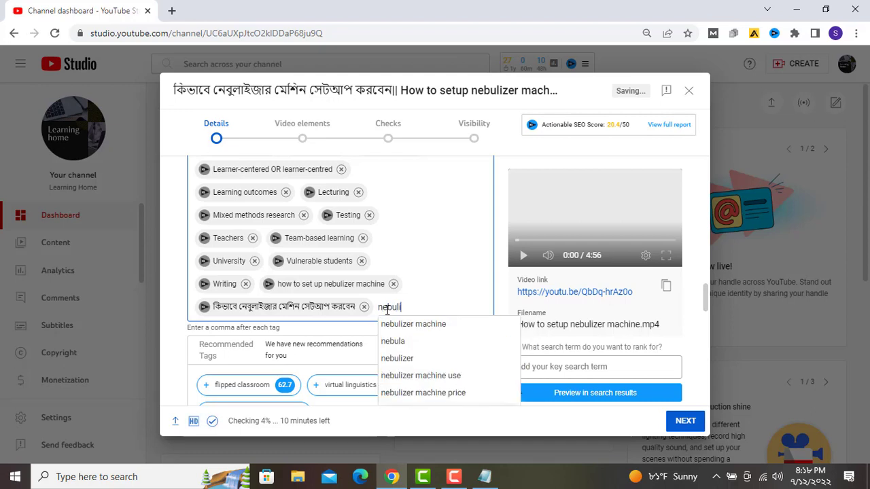
{"action": "type", "text": "ze"}
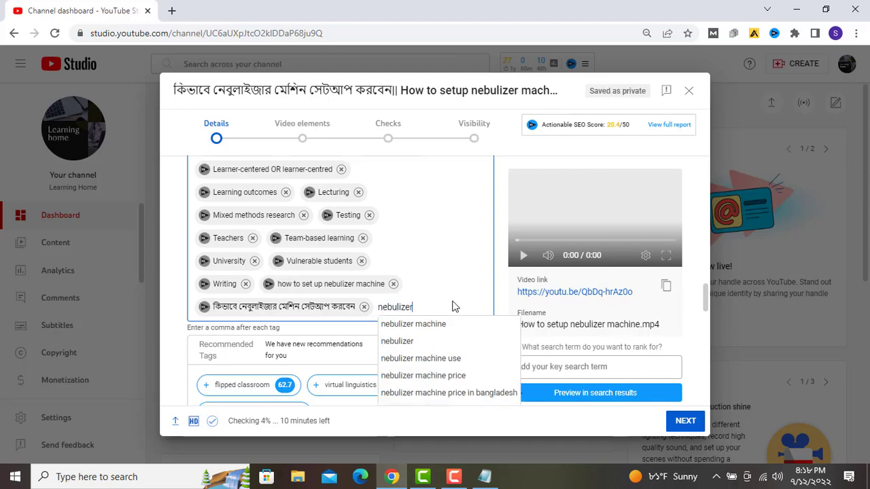
{"action": "type", "text": "r"}
{"action": "left_click", "coordinate": [425, 342]}
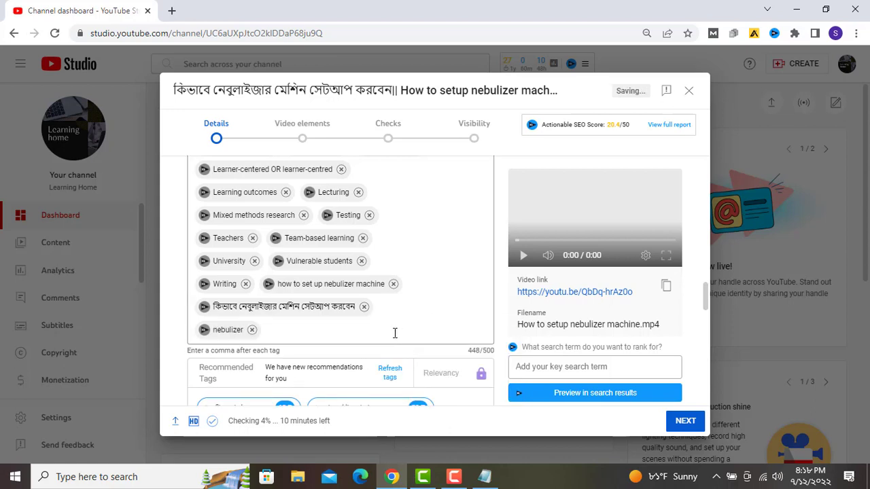
Step: Add the suggested tag "nebulizer machine" at the end of the video's tags
{"action": "left_click", "coordinate": [287, 331]}
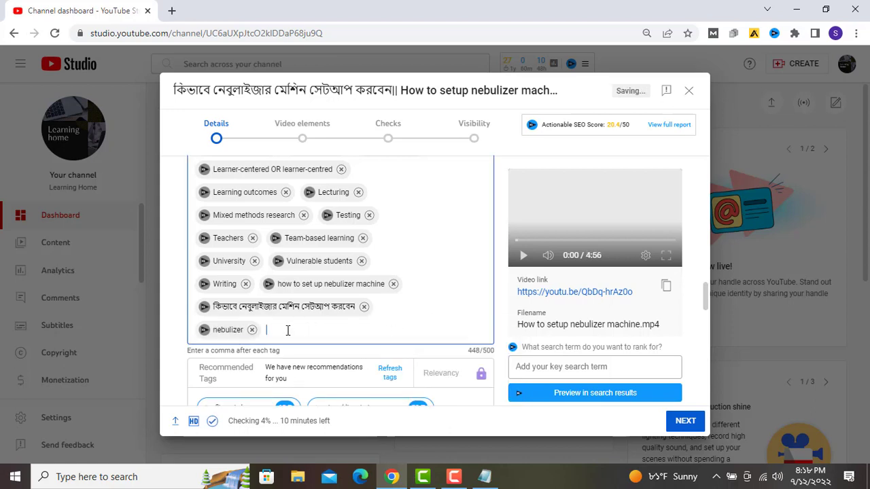
{"action": "type", "text": "neb"}
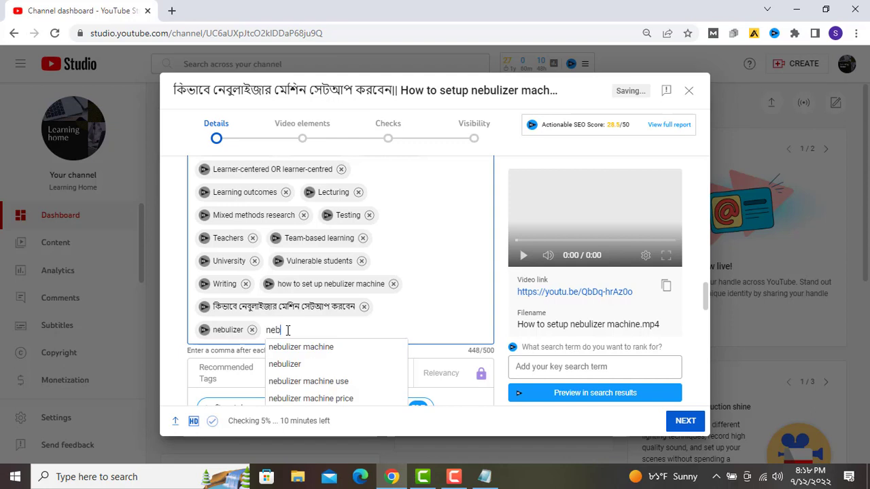
{"action": "type", "text": "ulizer"}
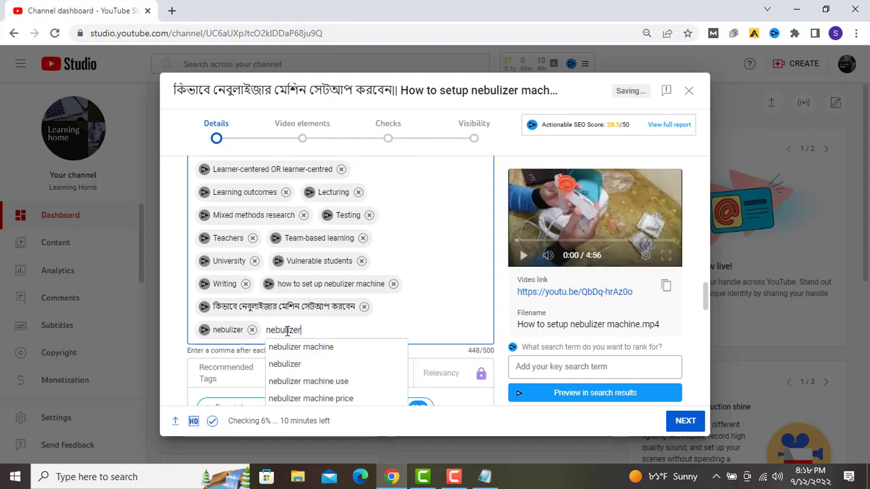
{"action": "type", "text": " machine"}
{"action": "left_click", "coordinate": [302, 348]}
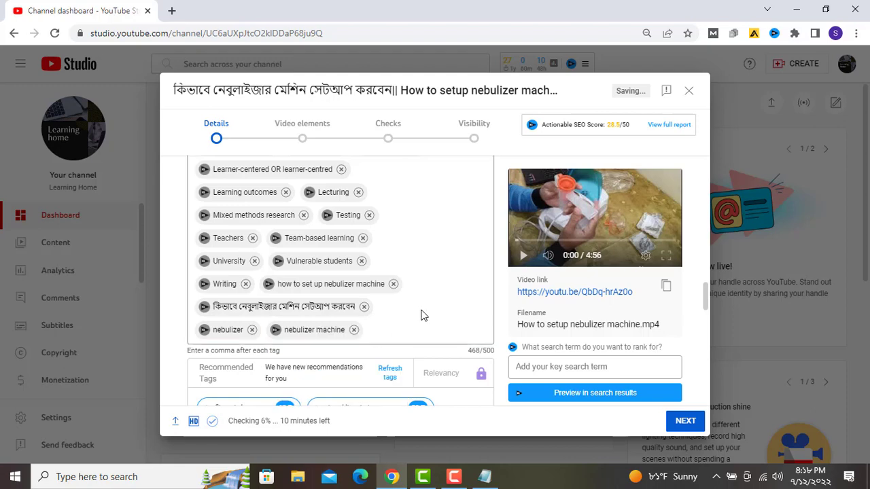
Step: Review the remaining video details, from recommended tags, language and license to category, comments and ratings
{"action": "scroll", "coordinate": [422, 313], "scroll_direction": "down", "scroll_amount": 5}
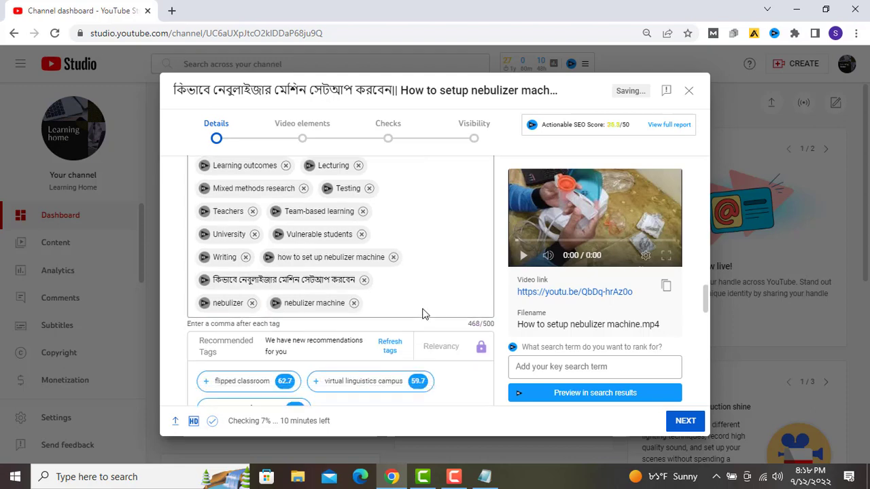
{"action": "scroll", "coordinate": [376, 292], "scroll_direction": "down", "scroll_amount": 1}
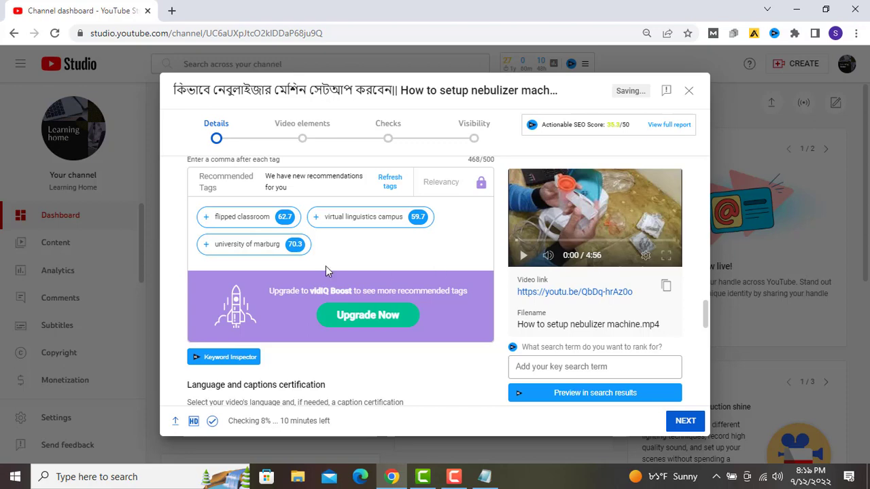
{"action": "scroll", "coordinate": [337, 277], "scroll_direction": "down", "scroll_amount": 3}
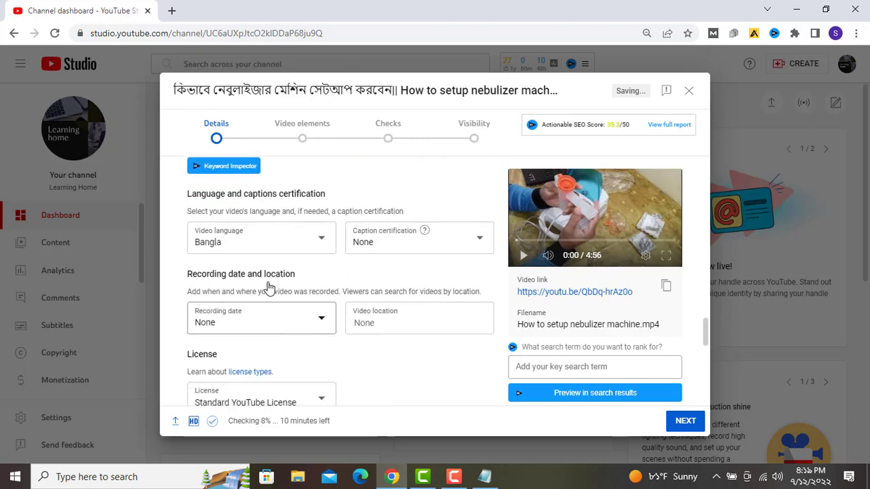
{"action": "scroll", "coordinate": [285, 348], "scroll_direction": "down", "scroll_amount": 5}
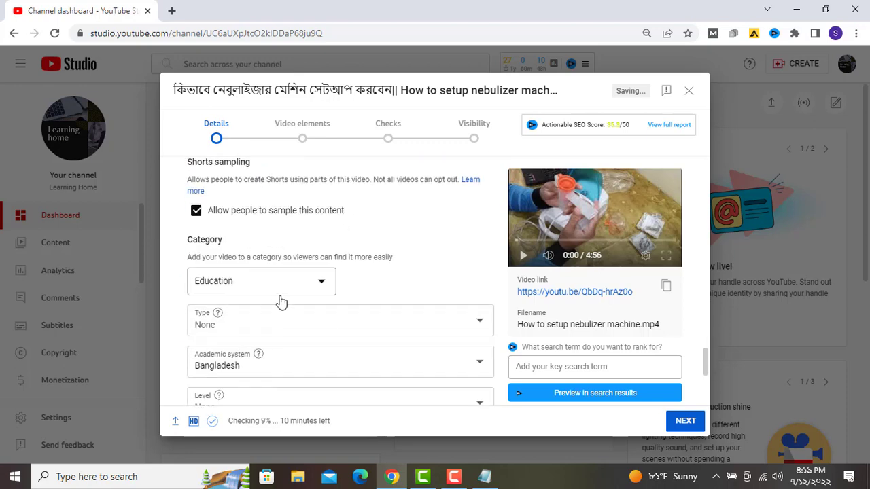
{"action": "scroll", "coordinate": [265, 314], "scroll_direction": "down", "scroll_amount": 3}
{"action": "scroll", "coordinate": [311, 352], "scroll_direction": "up", "scroll_amount": 1}
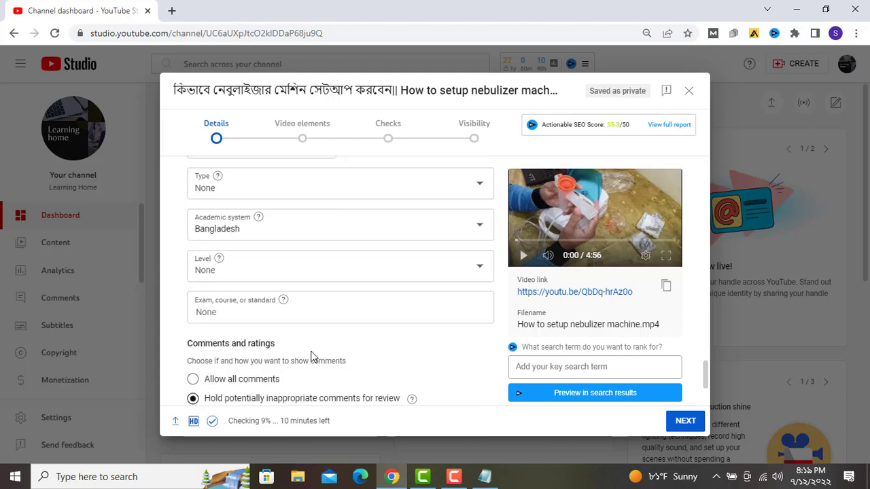
{"action": "scroll", "coordinate": [278, 348], "scroll_direction": "down", "scroll_amount": 2}
{"action": "scroll", "coordinate": [207, 271], "scroll_direction": "up", "scroll_amount": 1}
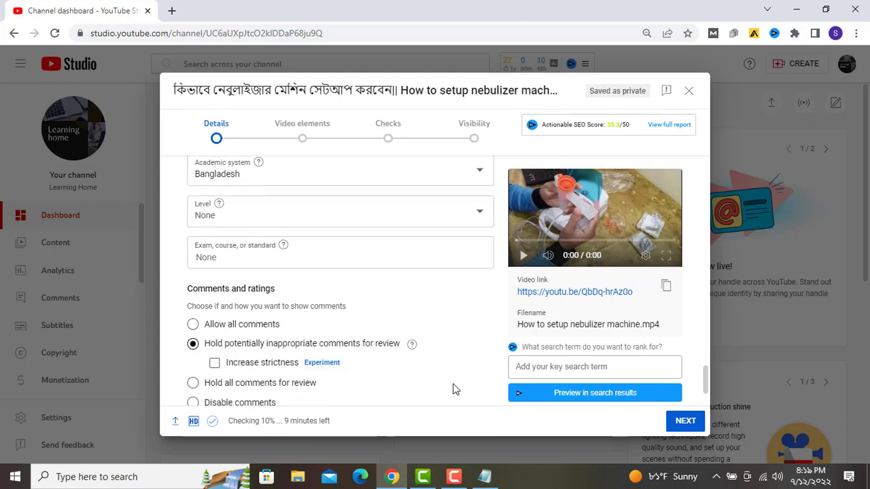
{"action": "scroll", "coordinate": [408, 380], "scroll_direction": "down", "scroll_amount": 2}
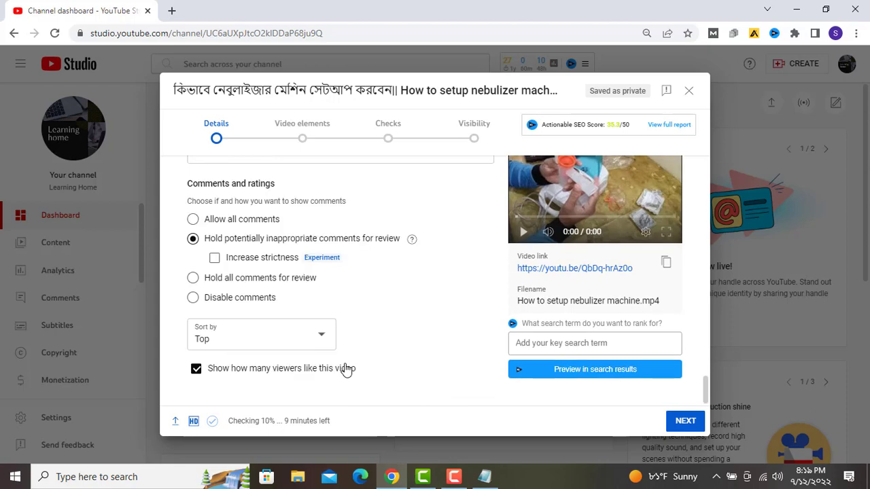
Step: Advance the upload past the optional video elements and the copyright check to the visibility settings
{"action": "left_click", "coordinate": [684, 422]}
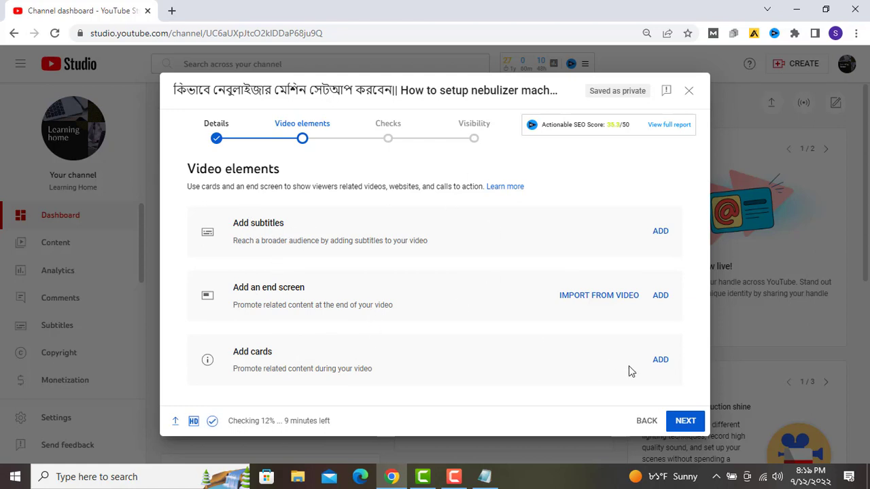
{"action": "left_click", "coordinate": [683, 420]}
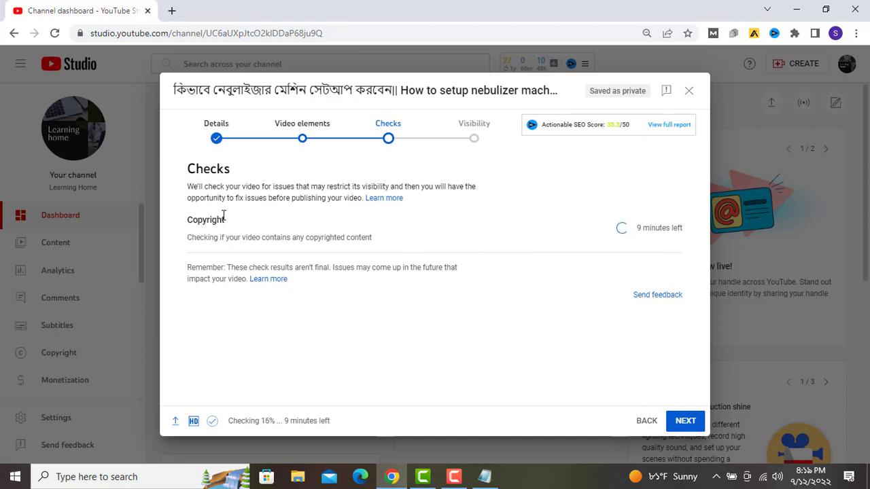
{"action": "left_click_drag", "start_coordinate": [226, 219], "coordinate": [188, 217]}
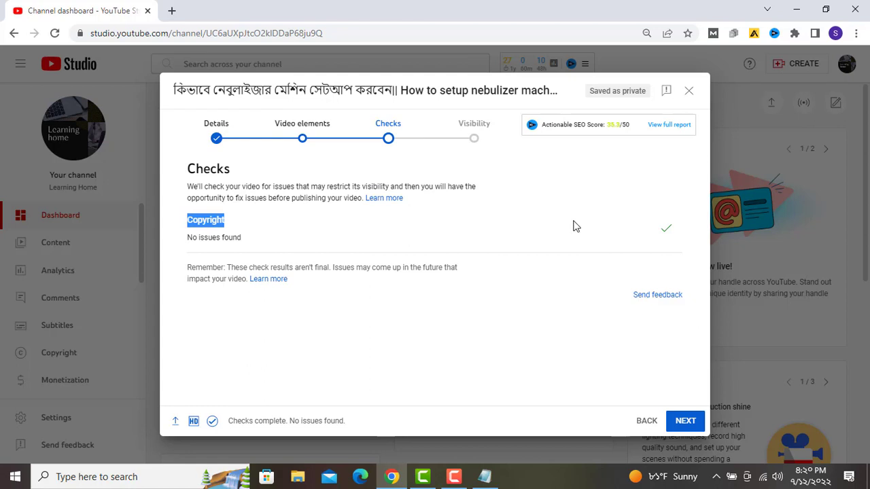
{"action": "left_click", "coordinate": [686, 422]}
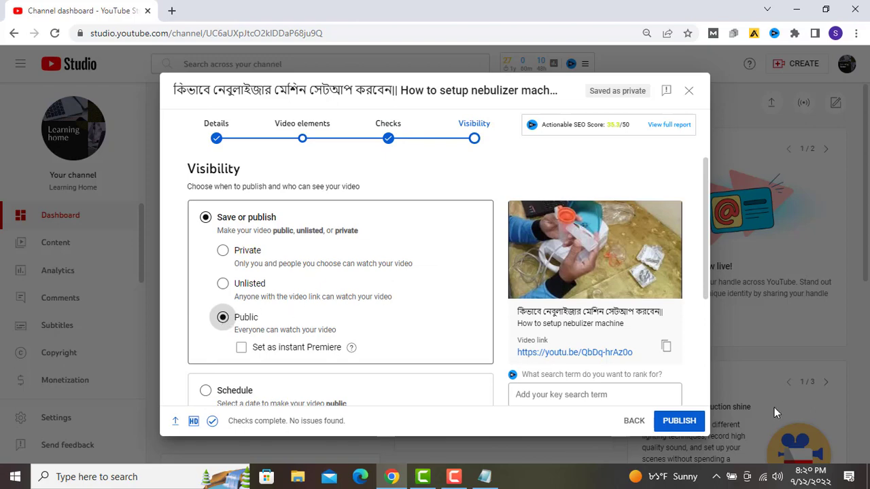
Step: Publish the nebulizer video with Public visibility and copy its video link
{"action": "left_click", "coordinate": [692, 424]}
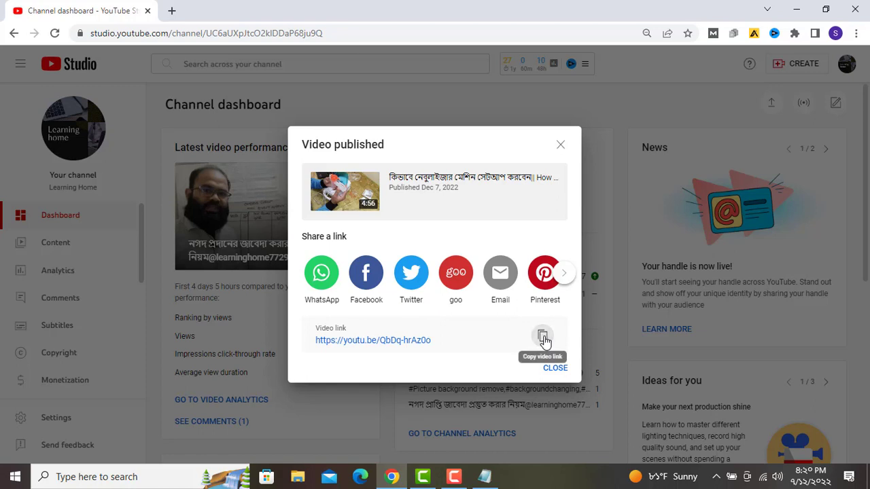
{"action": "left_click", "coordinate": [543, 337]}
{"action": "left_click", "coordinate": [455, 480]}
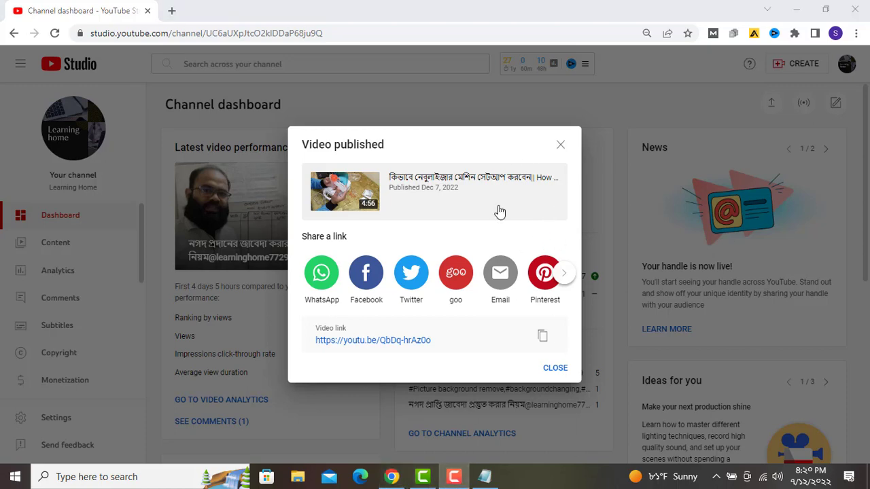